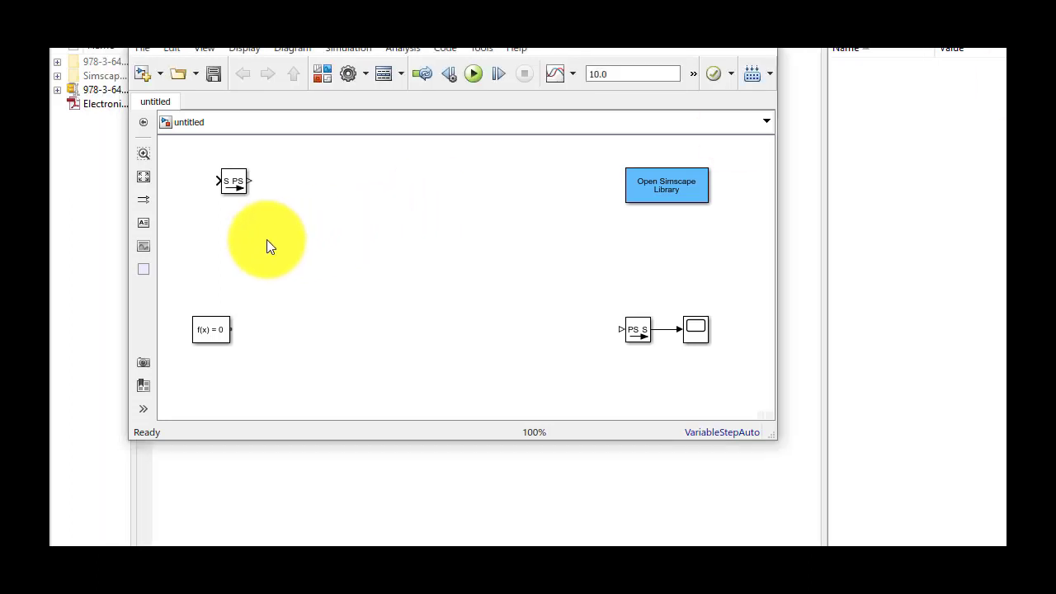
- Add a DC Voltage Source block to the model and connect a Resistor block to its positive terminal
double_click(266, 249)
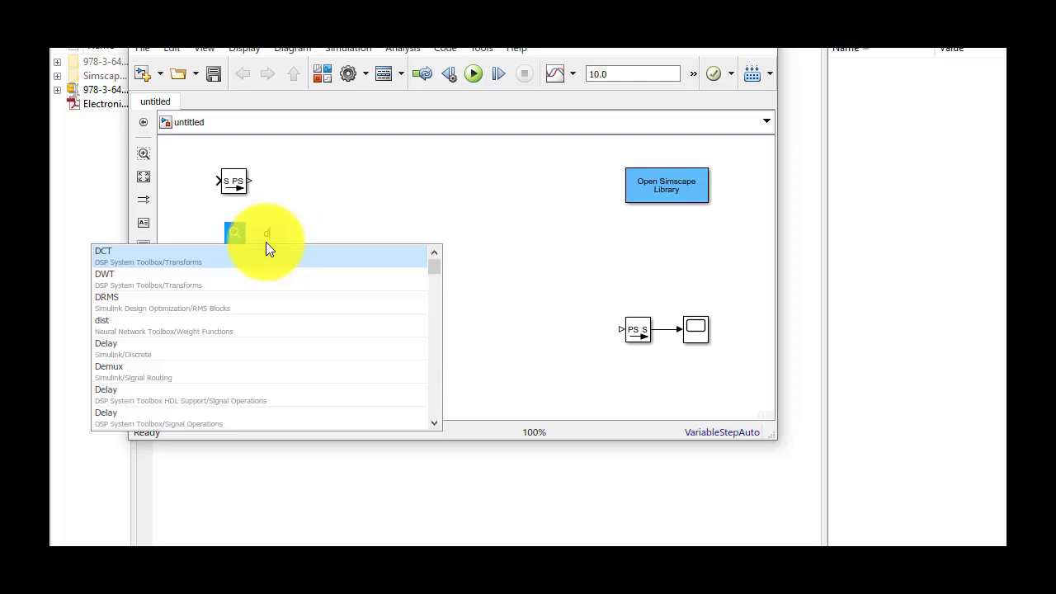
text(DC v)
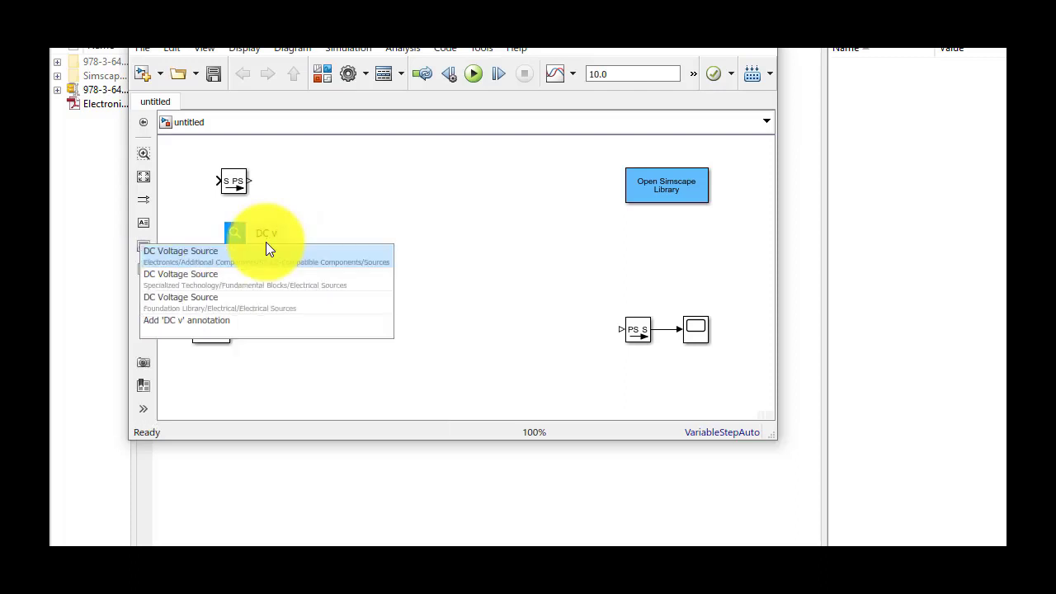
click(240, 252)
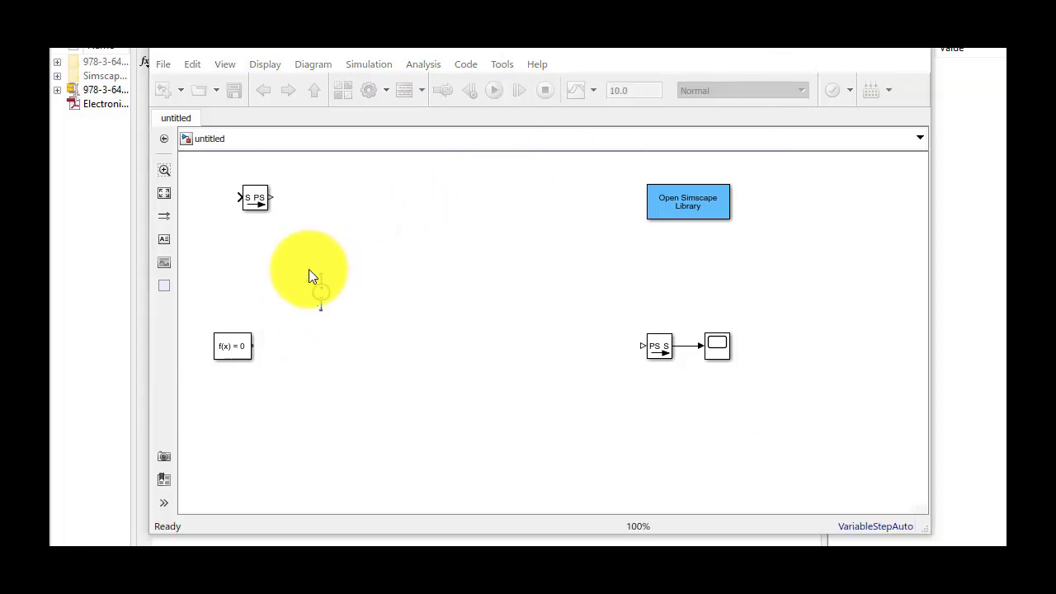
drag(321, 273, 435, 248)
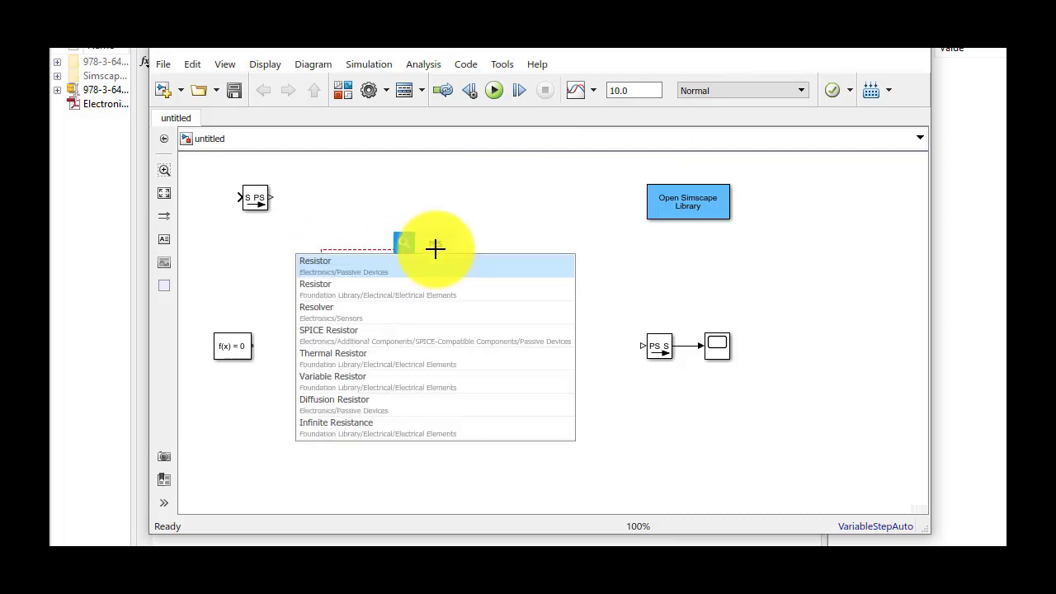
click(363, 263)
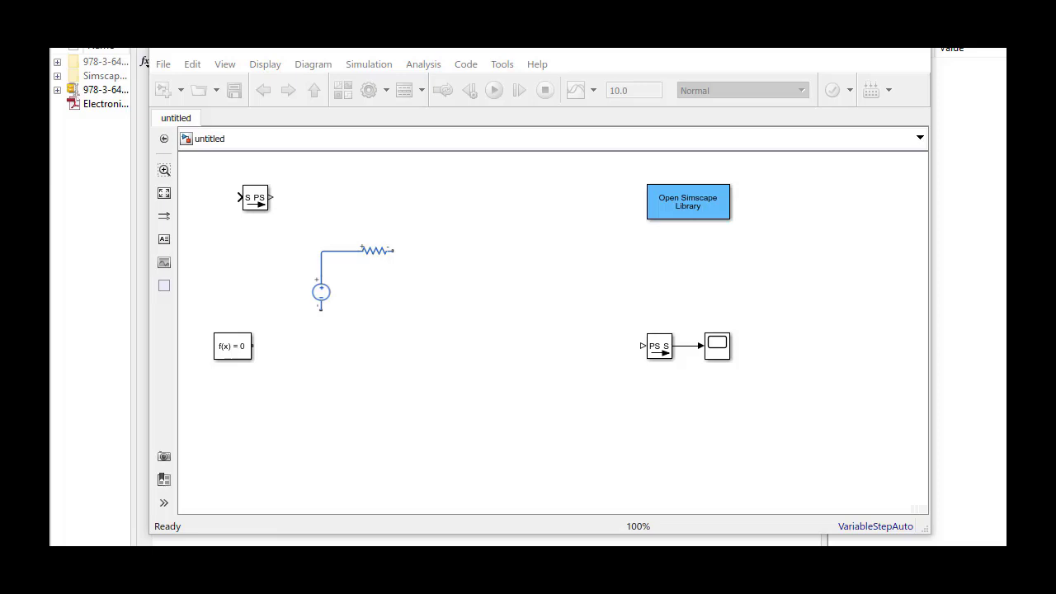
- Add a Rotational Electromechanical Converter beside the resistor and wire the resistor's free end to the converter's positive electrical port
double_click(413, 297)
text(e)
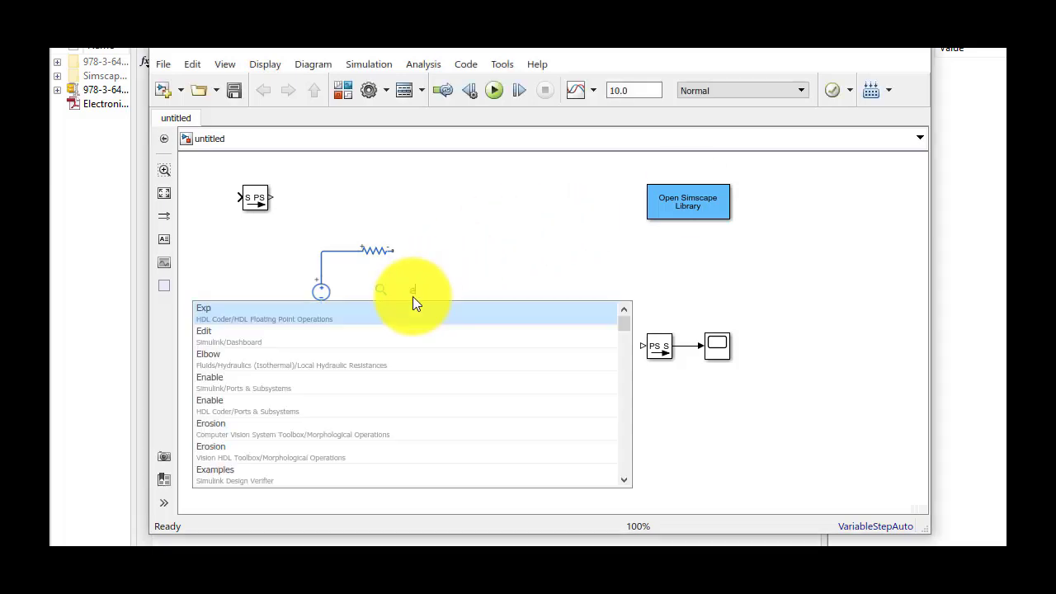
text(lectro)
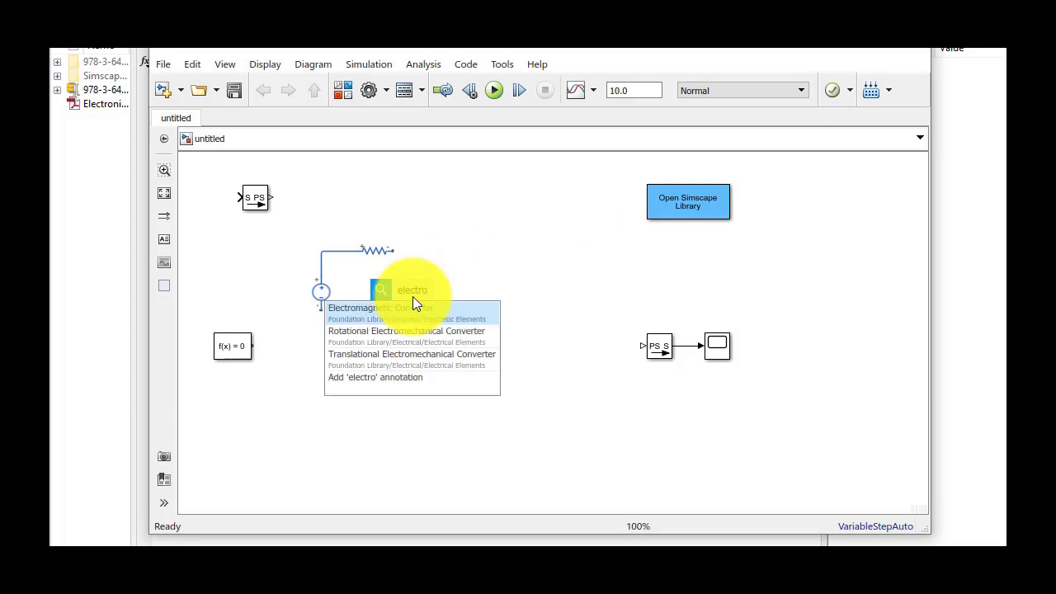
click(418, 331)
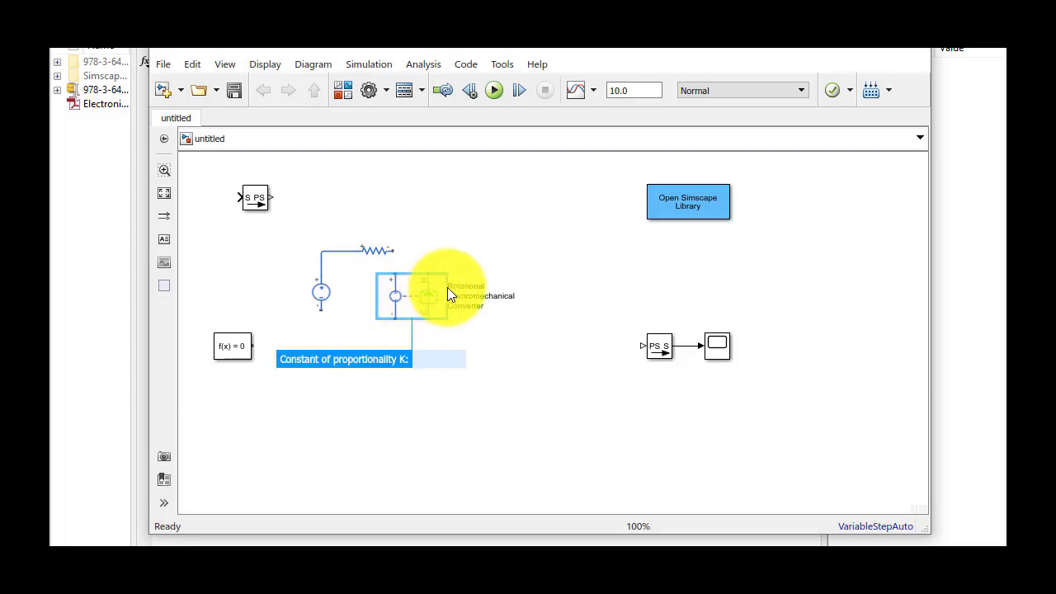
drag(423, 305, 468, 306)
click(490, 236)
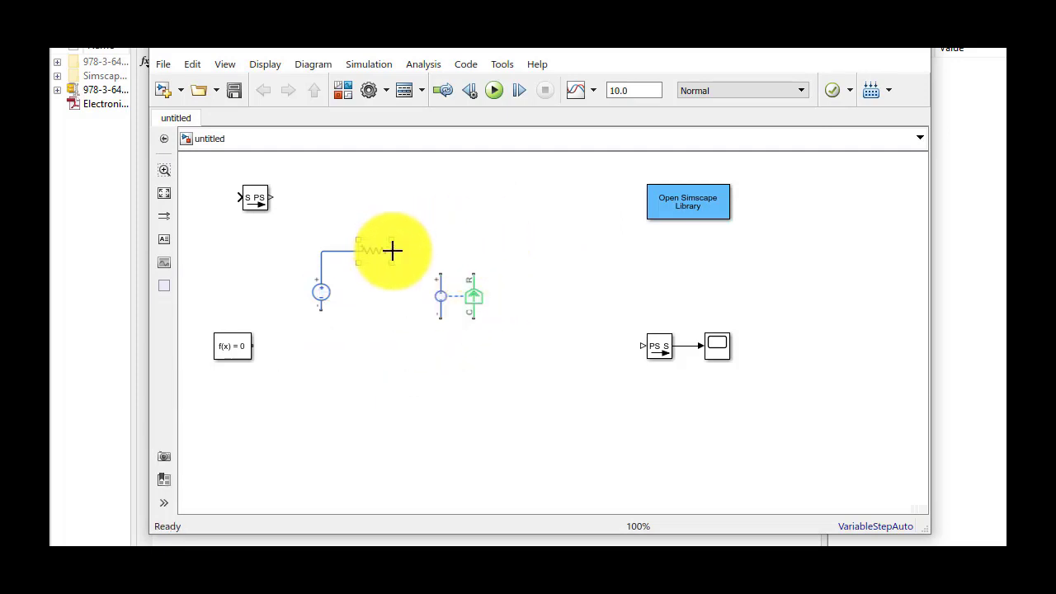
drag(392, 251, 439, 275)
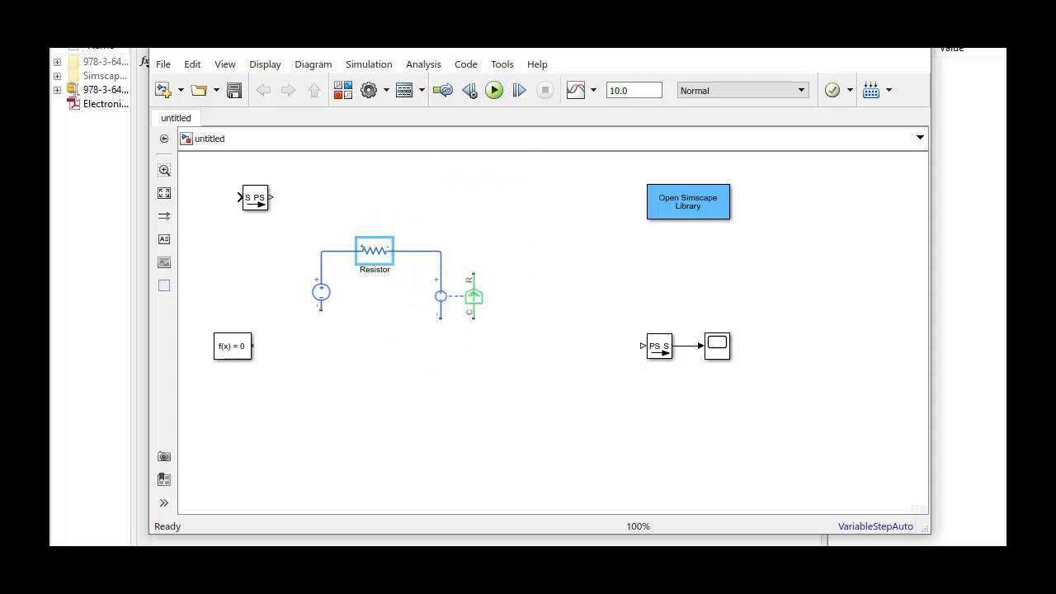
- Add an Inductor block in the lower branch between the voltage source and the electromechanical converter
click(333, 364)
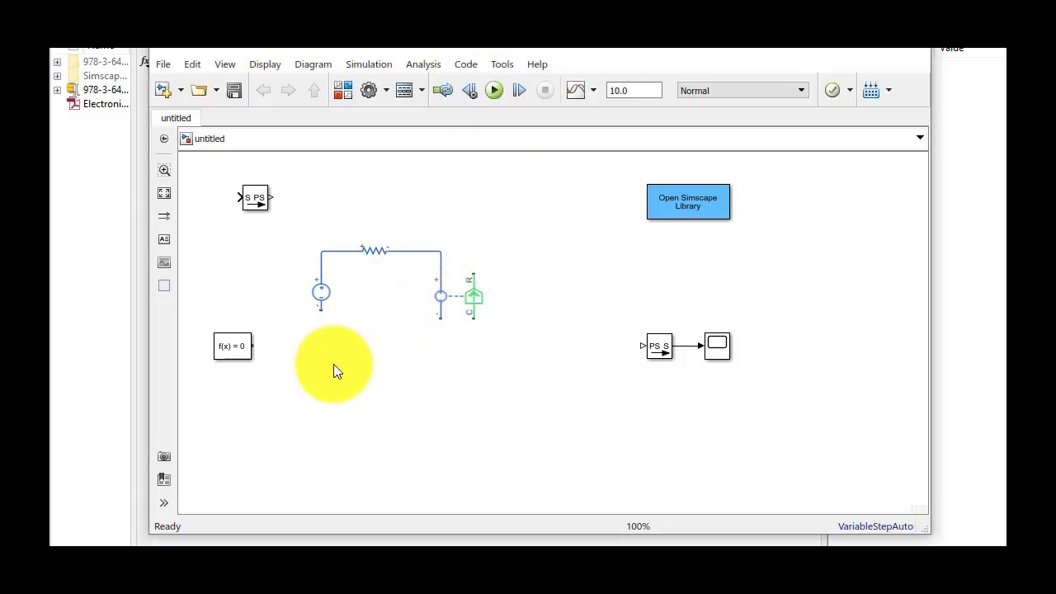
text(indu)
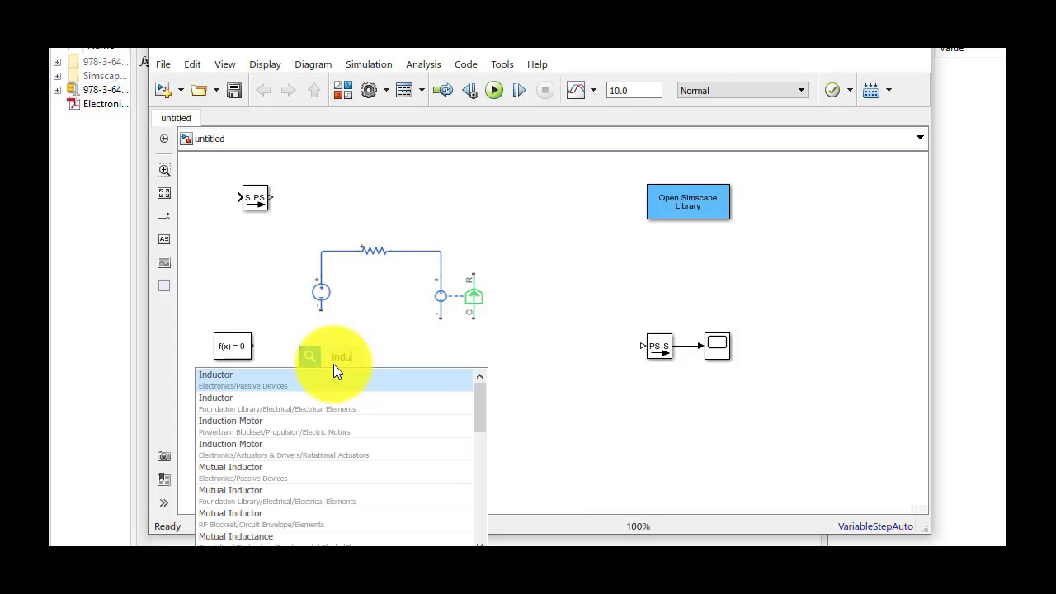
click(279, 377)
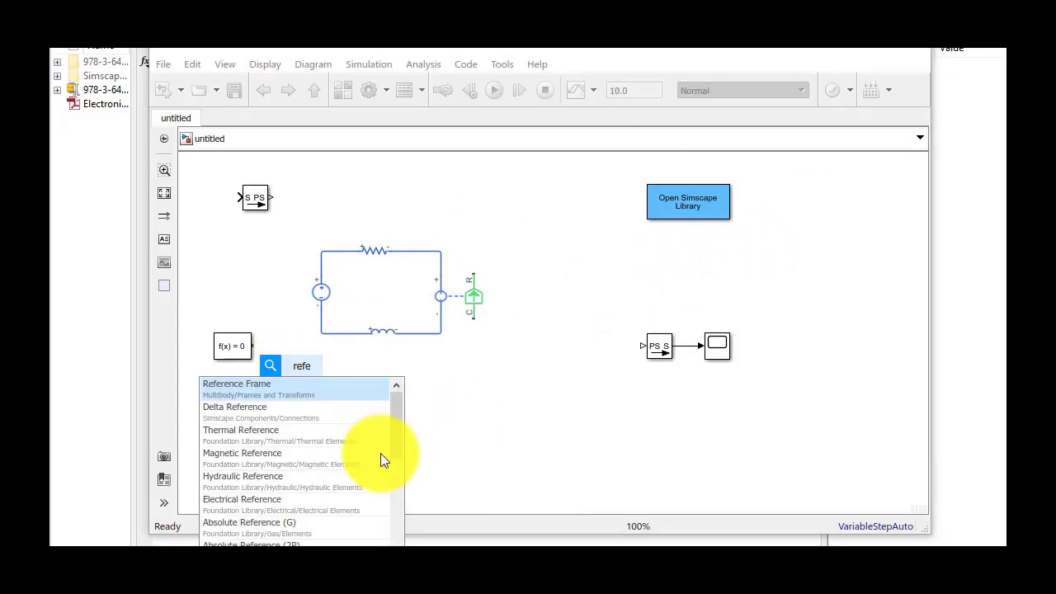
- Ground the source's negative node with an Electrical Reference and connect the Solver Configuration block to the same wire
click(263, 499)
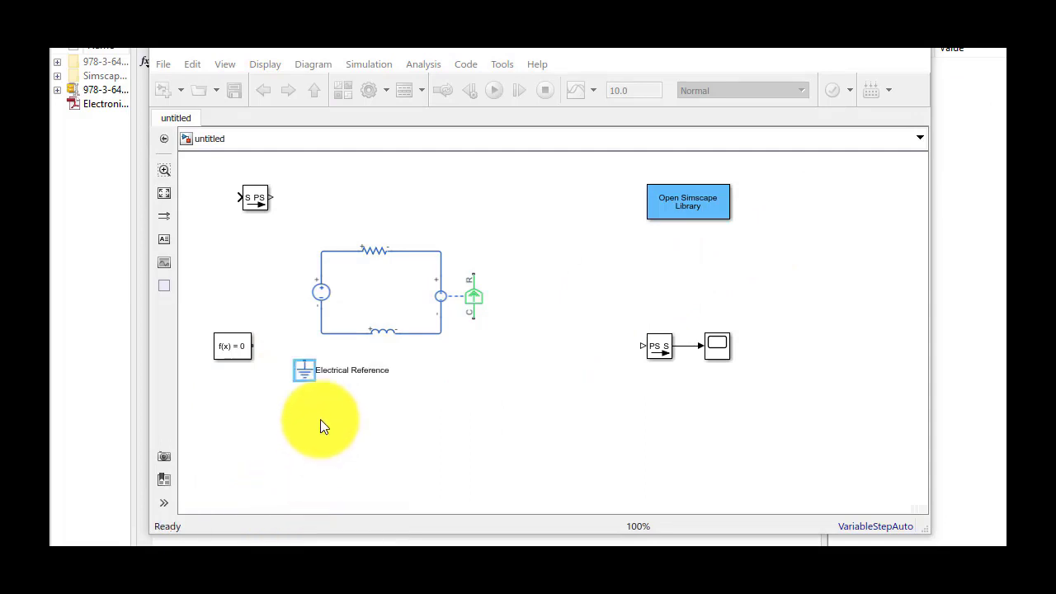
drag(305, 358, 321, 333)
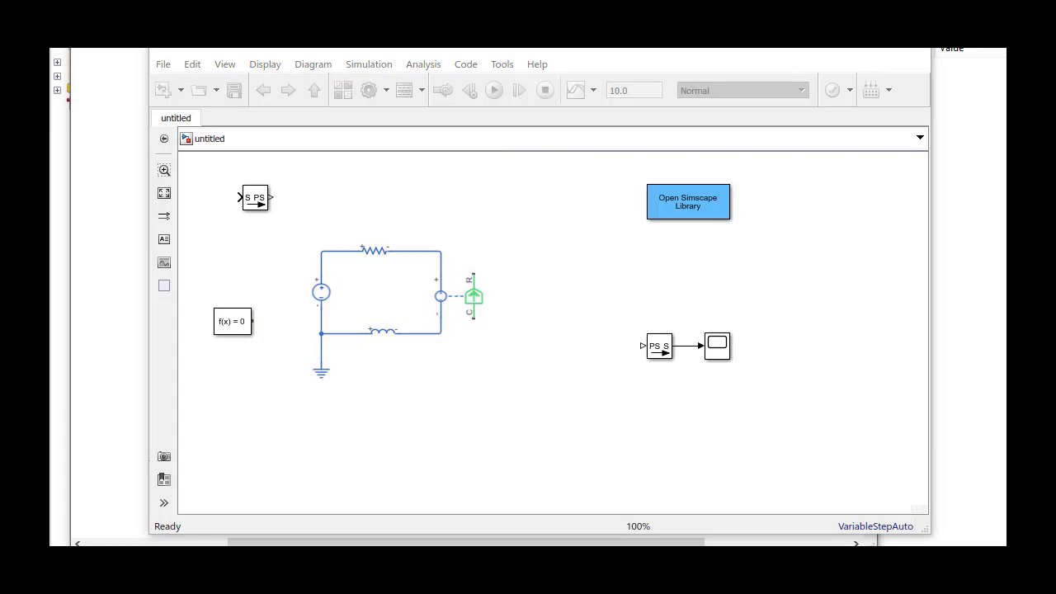
mouse_move(229, 328)
mouse_down()
mouse_move(266, 330)
mouse_move(268, 344)
mouse_move(255, 334)
mouse_move(321, 326)
mouse_up()
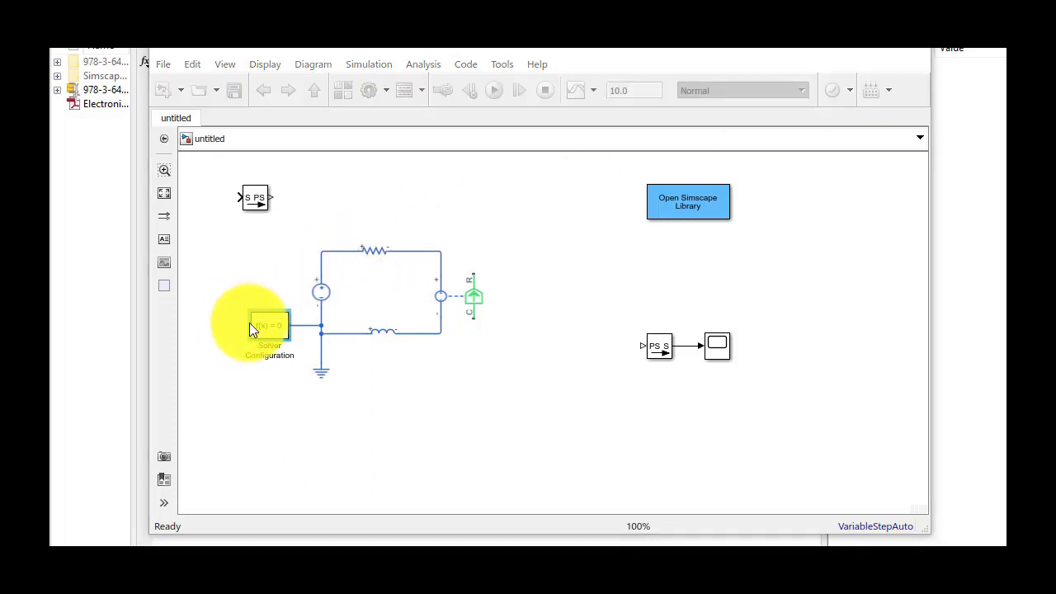
mouse_move(251, 322)
mouse_down()
mouse_move(260, 343)
mouse_move(259, 322)
mouse_up()
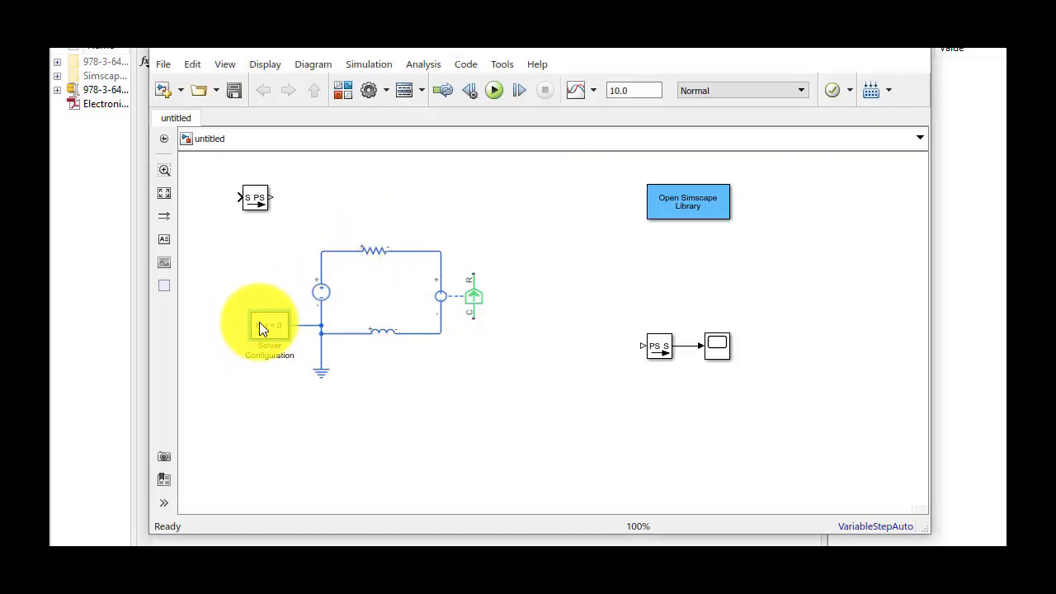
- Add a Mechanical Rotational Reference below the electromechanical converter and connect it to the converter's C port
double_click(686, 192)
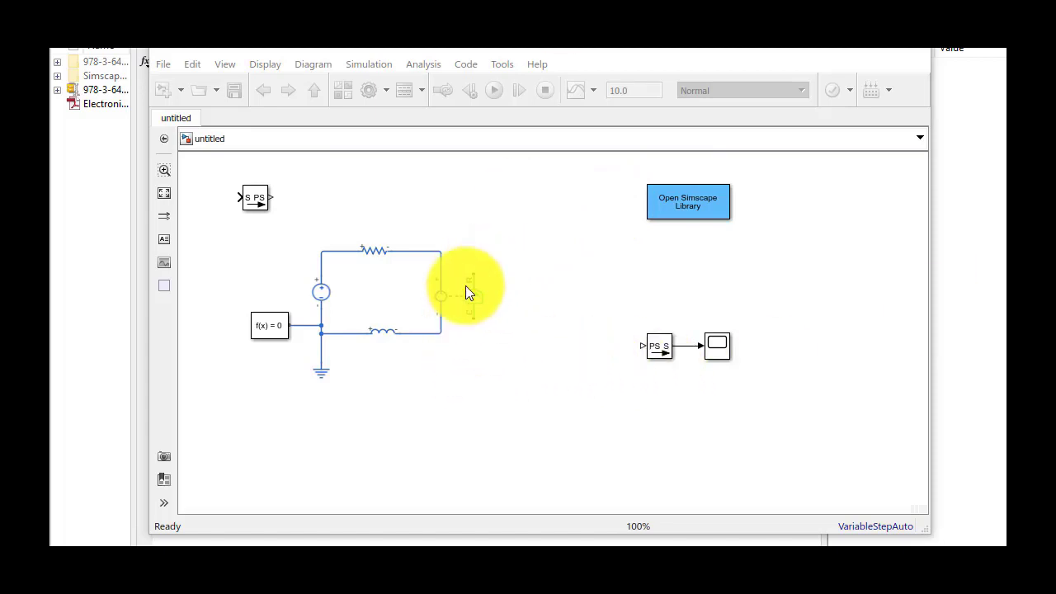
click(471, 389)
text(me)
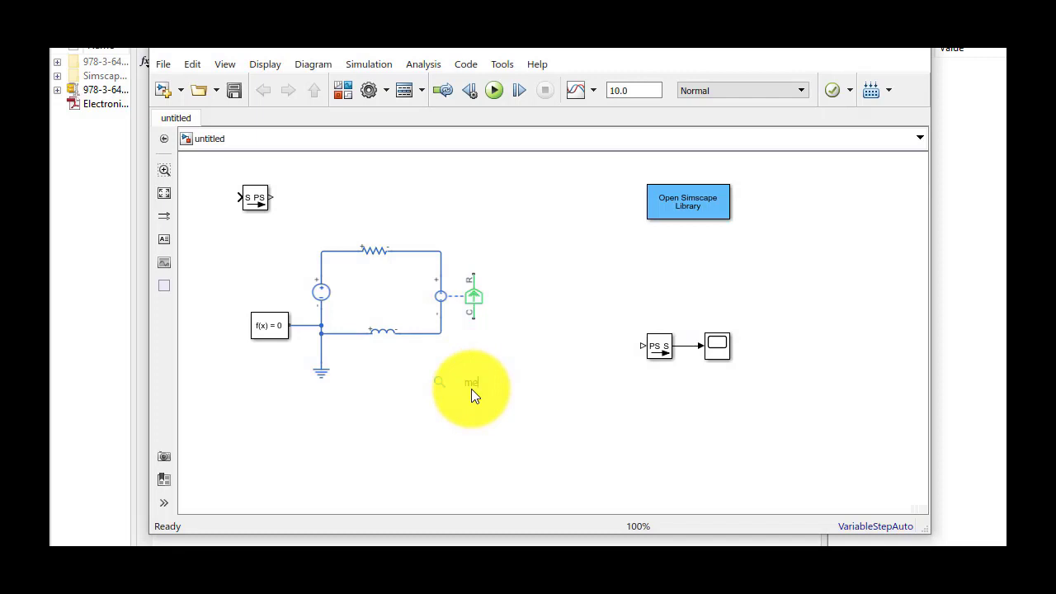
text(cha)
click(459, 444)
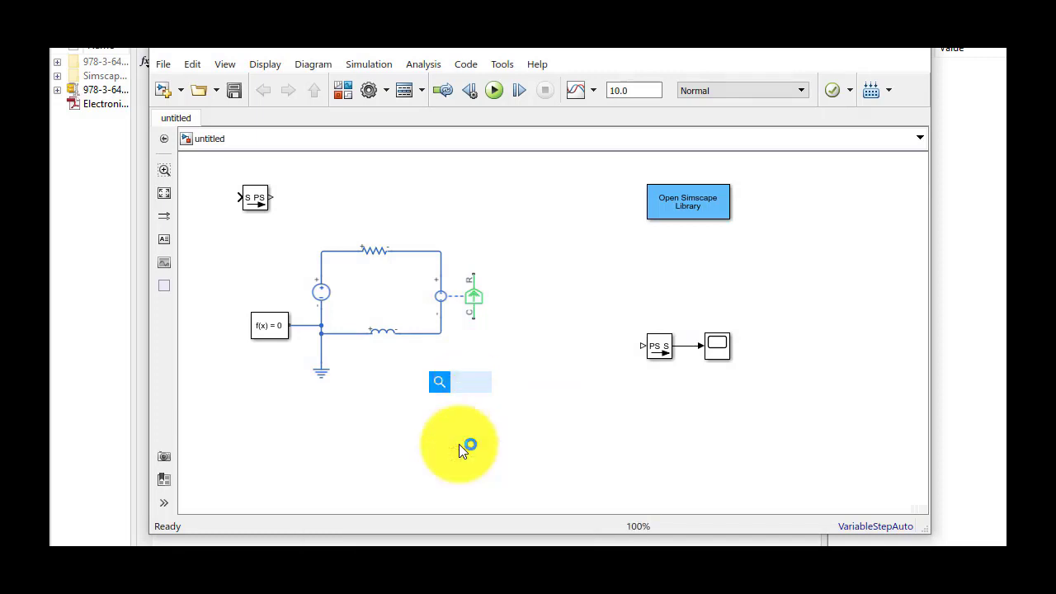
drag(478, 393, 475, 324)
click(525, 322)
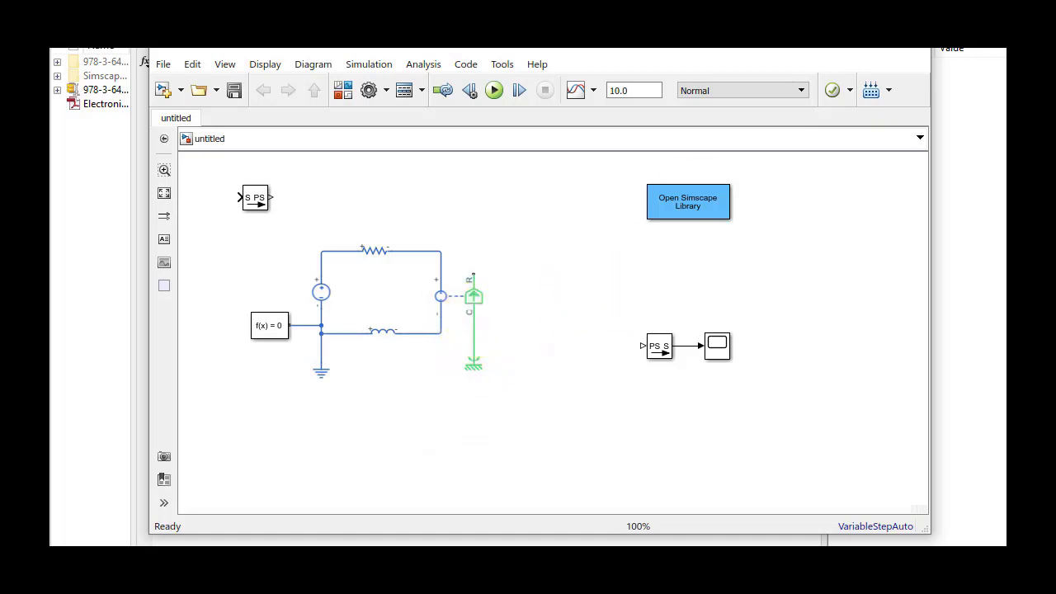
drag(472, 364, 470, 348)
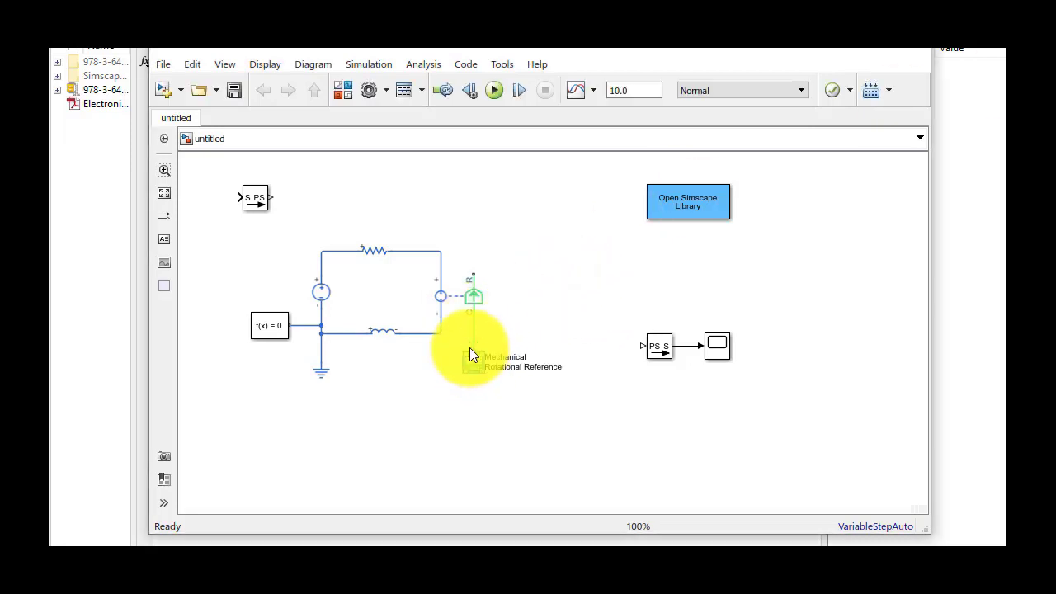
click(520, 395)
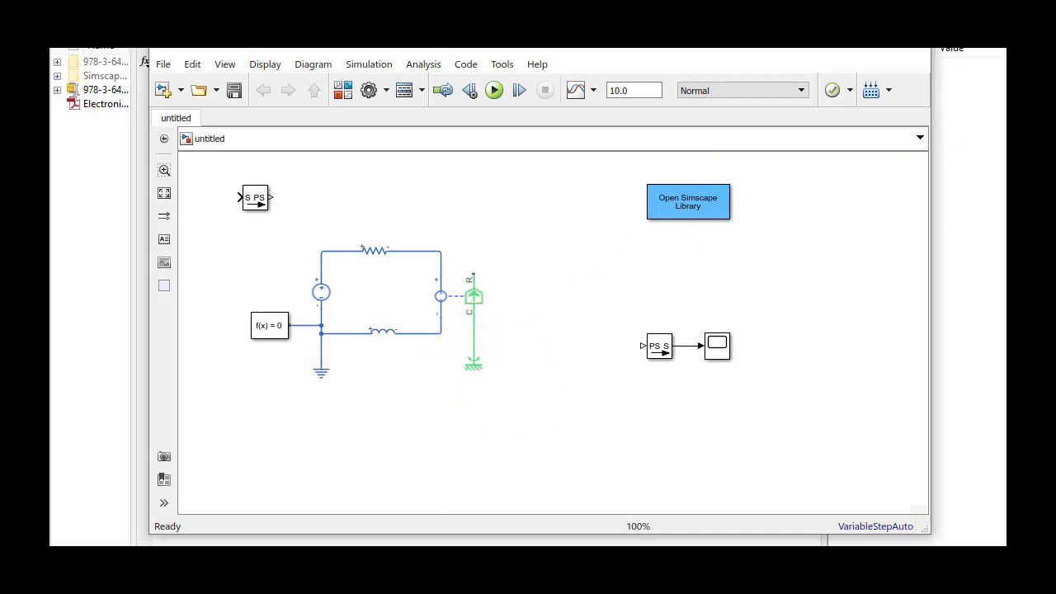
- Add an Inertia block connected to the electromechanical converter's R port
click(473, 275)
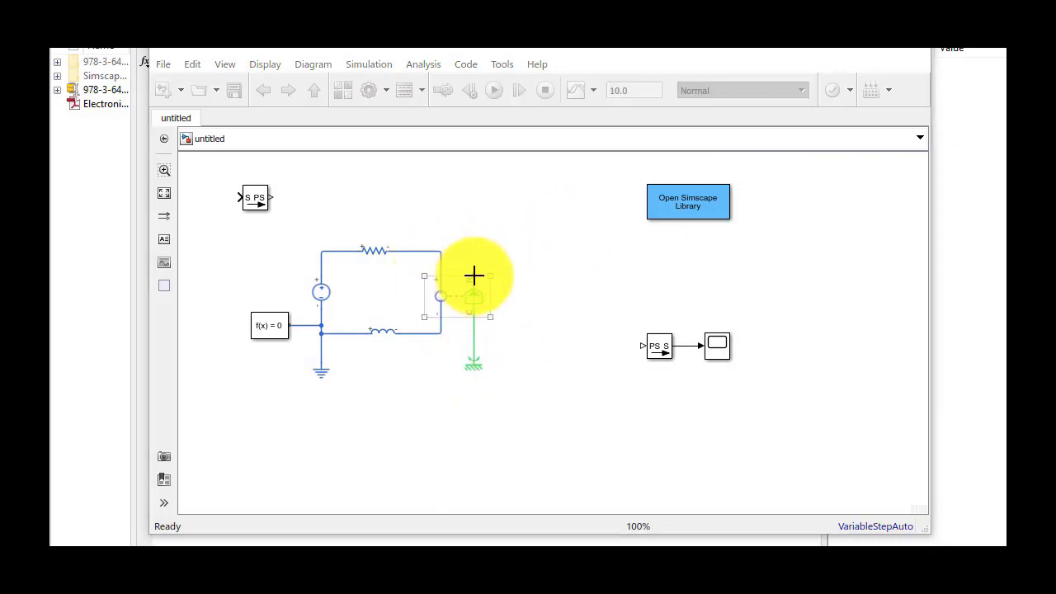
mouse_move(474, 274)
mouse_down()
mouse_move(476, 236)
mouse_move(536, 224)
mouse_up()
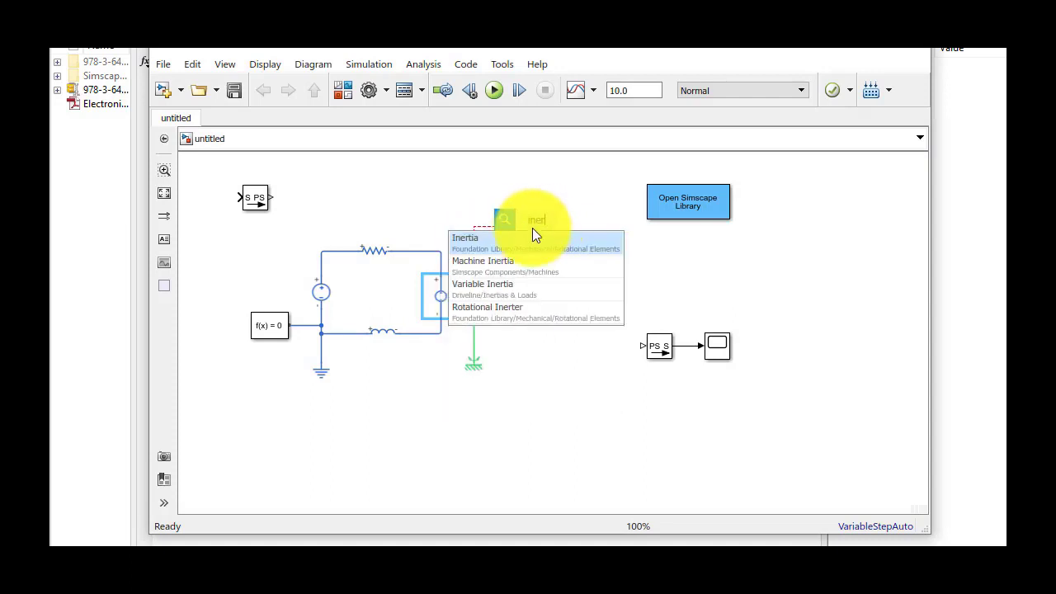
click(530, 239)
click(581, 312)
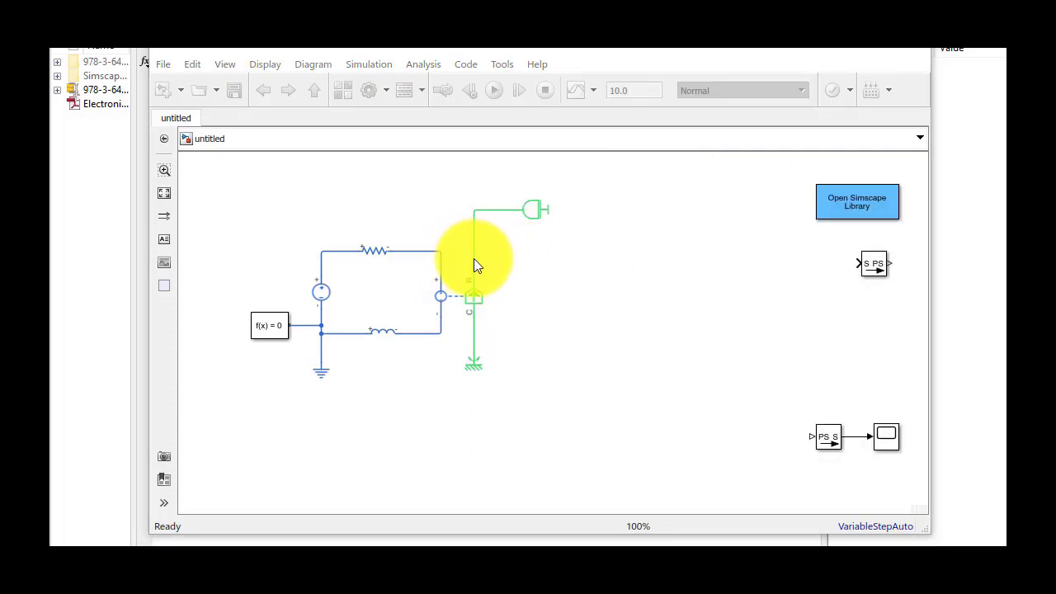
- Add a Rotational Damper, oriented vertically, and wire it between the converter's R line and its mechanical reference line
right_click(474, 258)
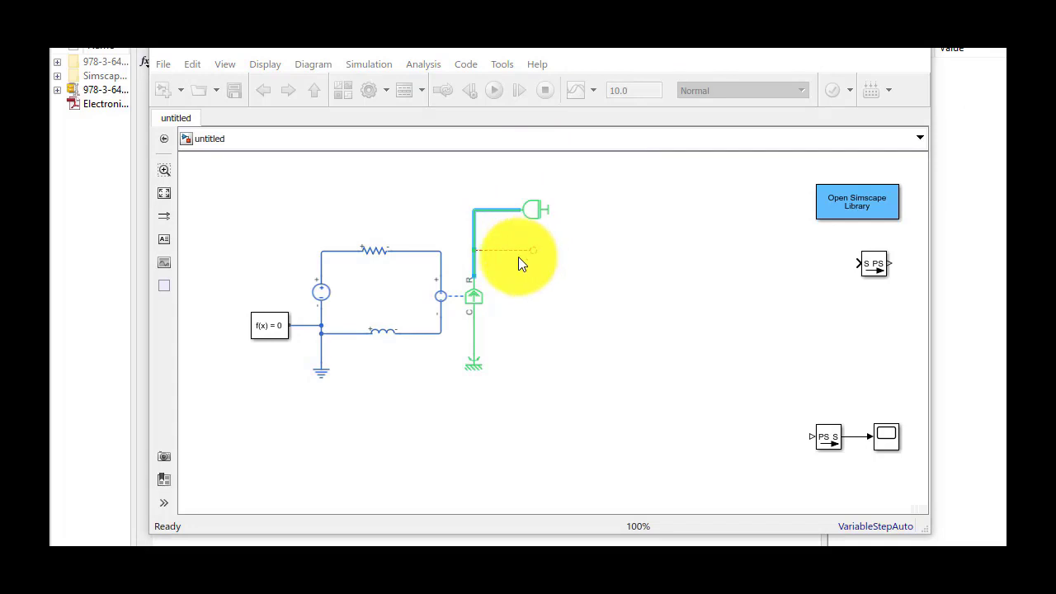
click(539, 257)
double_click(539, 258)
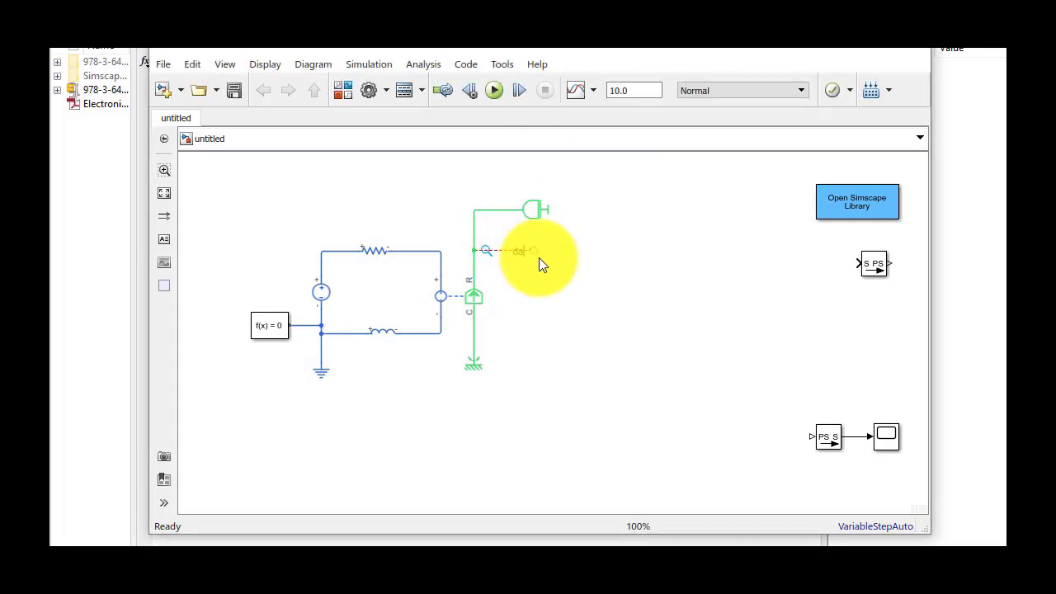
text(dam)
click(529, 269)
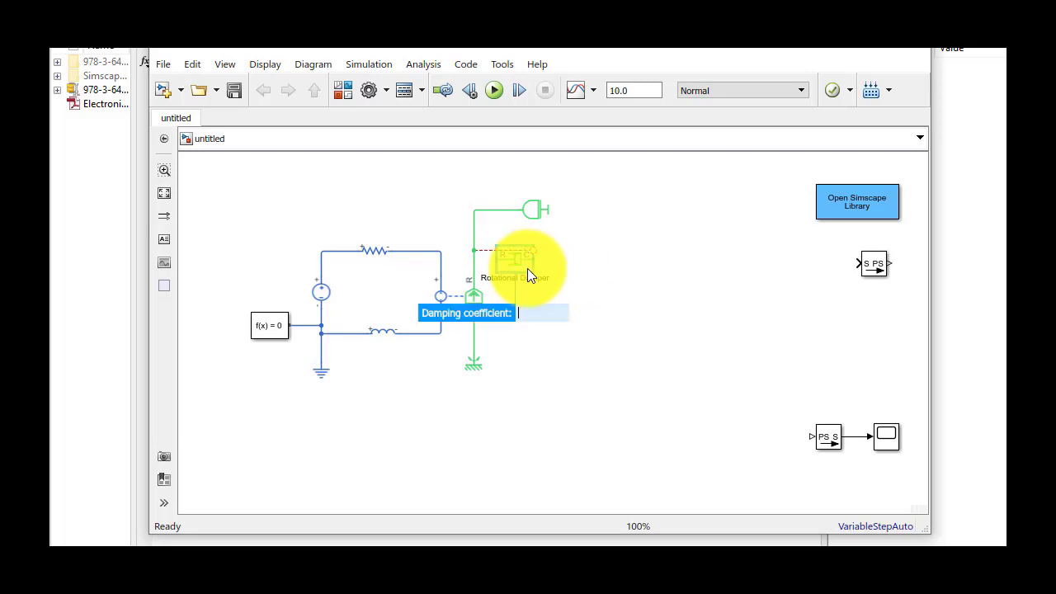
drag(527, 268, 568, 299)
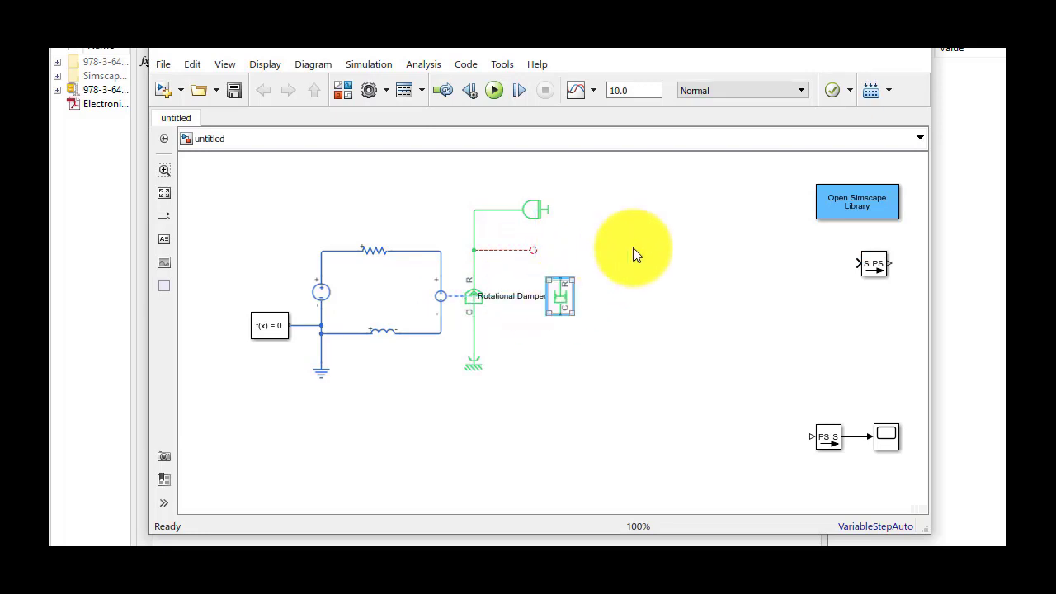
click(632, 251)
drag(535, 250, 561, 290)
drag(559, 332, 474, 342)
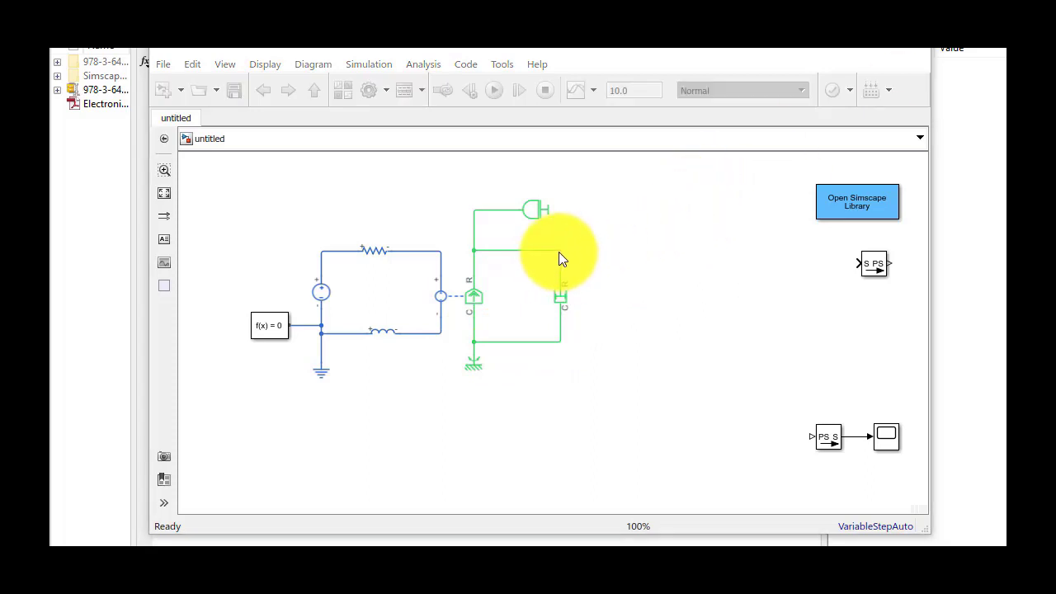
- Branch the line at the damper's R port and attach the A port of a Wheel and Axle block
drag(605, 251, 642, 254)
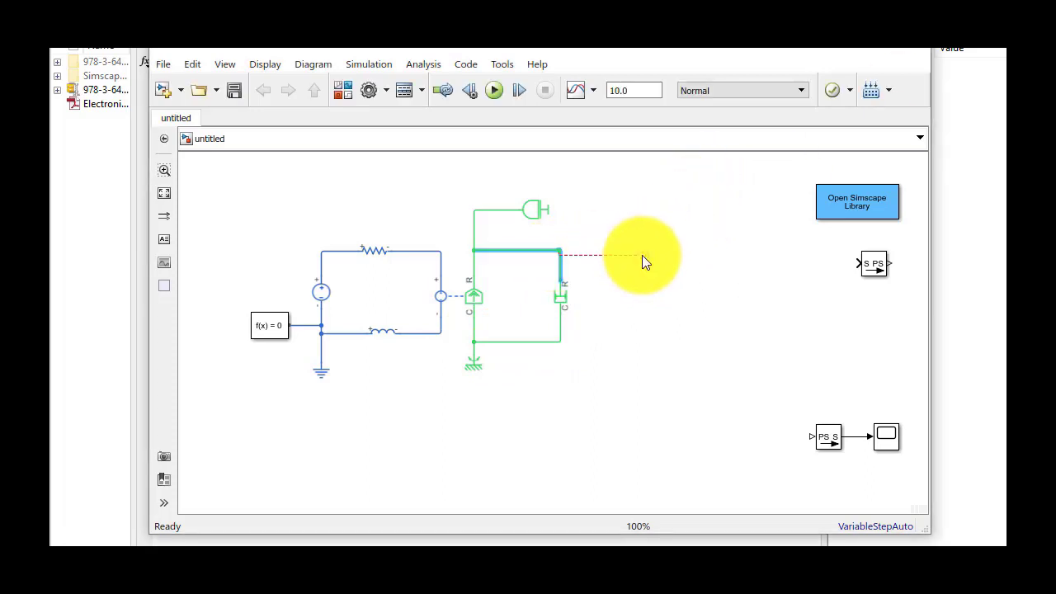
text(whe)
click(632, 272)
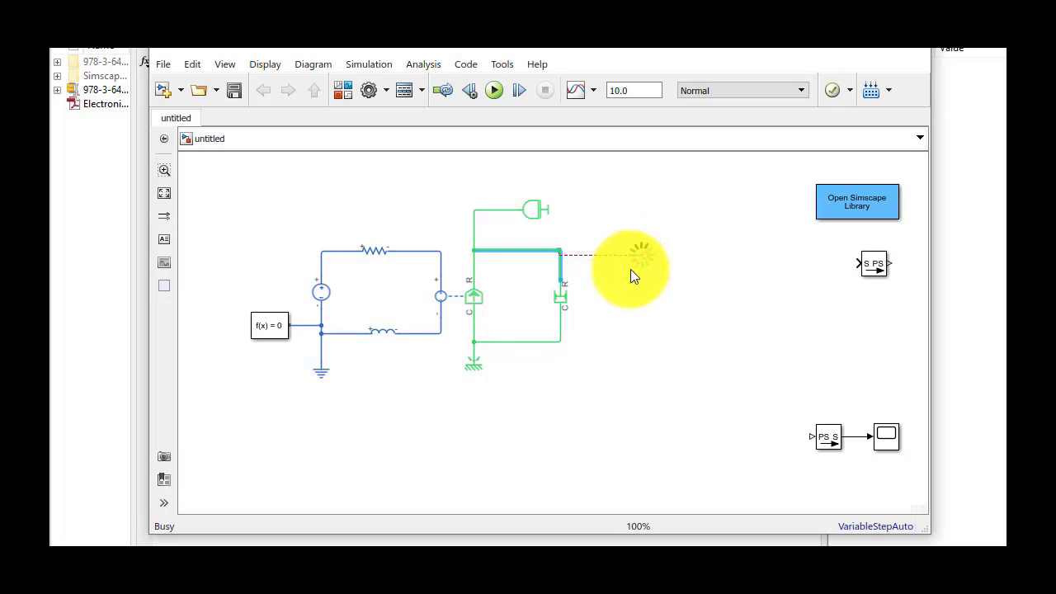
key(Escape)
click(721, 219)
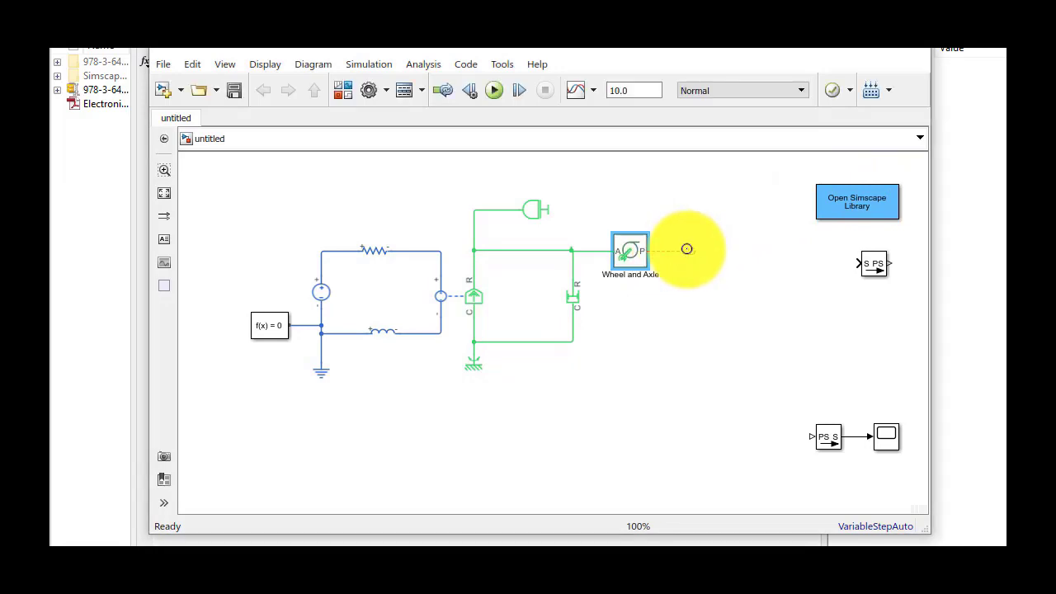
- Attach a Translational Spring to the Wheel and Axle's P port and a Mechanical Translational Reference to the spring's C port
drag(687, 248, 687, 248)
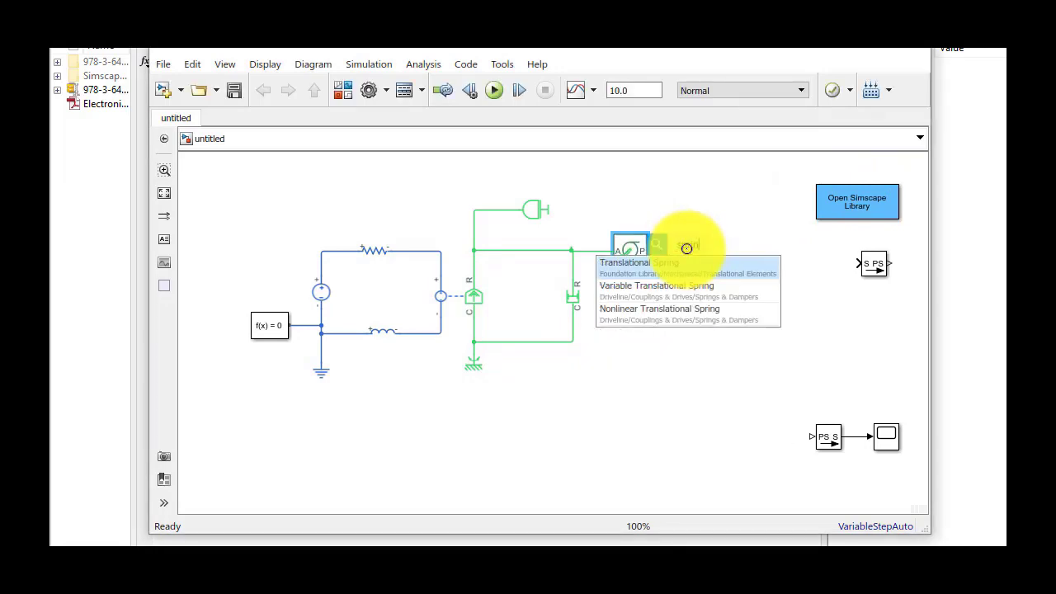
click(688, 267)
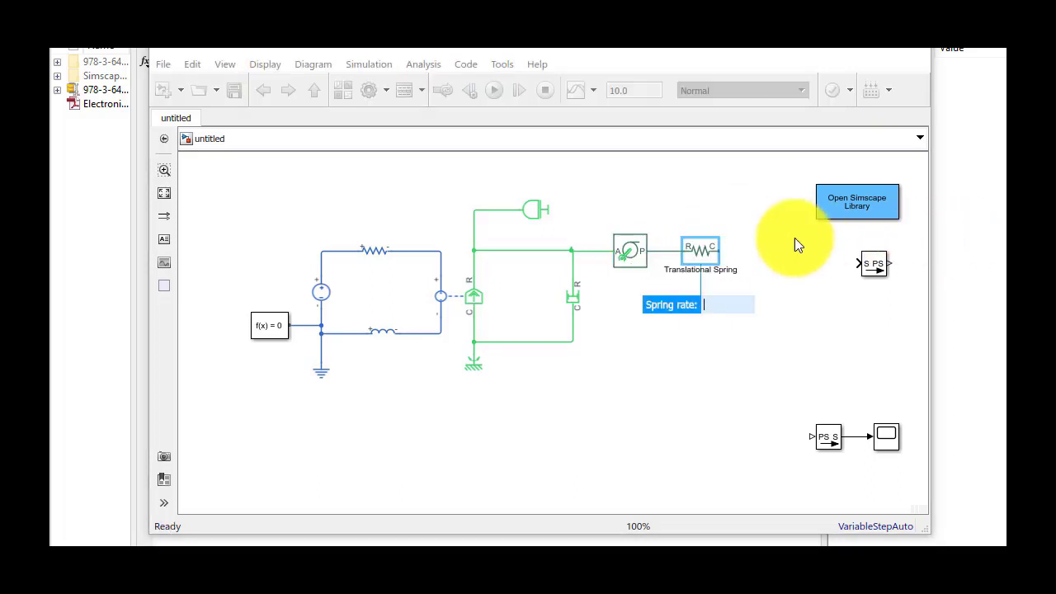
drag(715, 250, 750, 250)
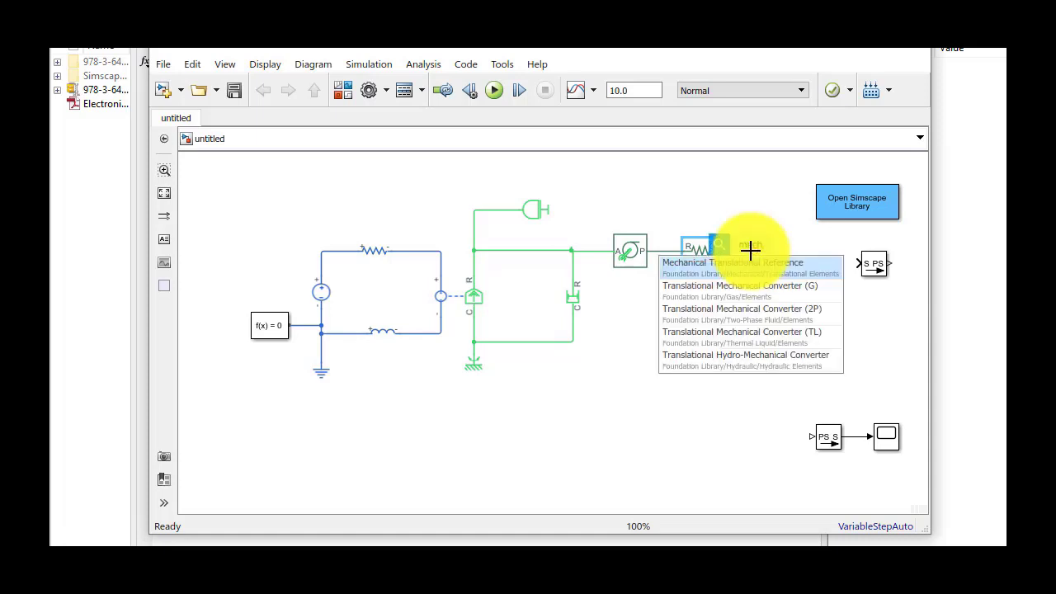
click(683, 264)
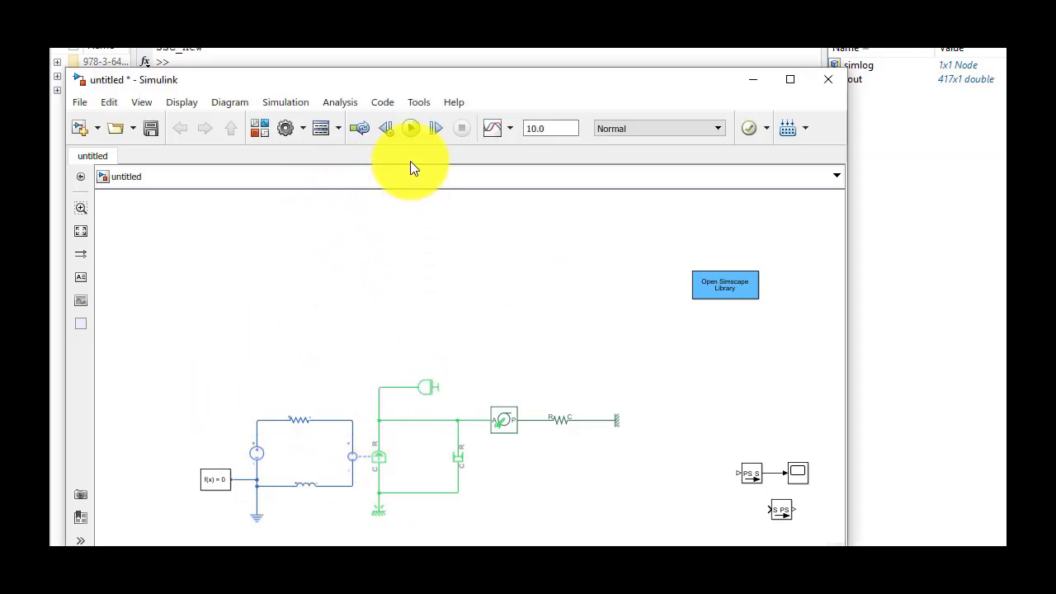
- Run the simulation and plot the Inertia block's rotational velocity w from its logged simulation results
click(411, 130)
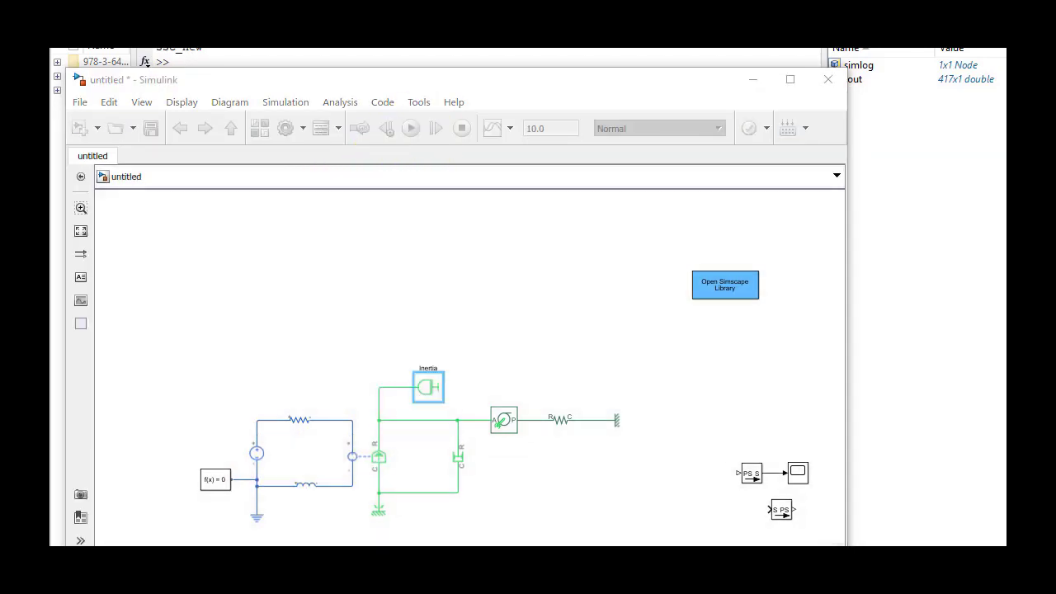
right_click(430, 382)
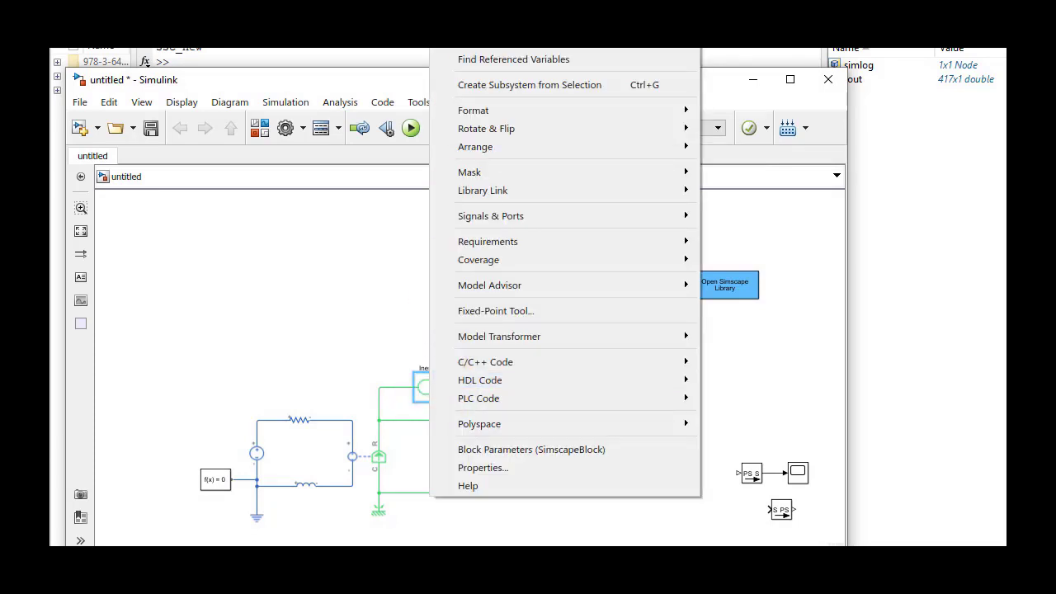
key(Escape)
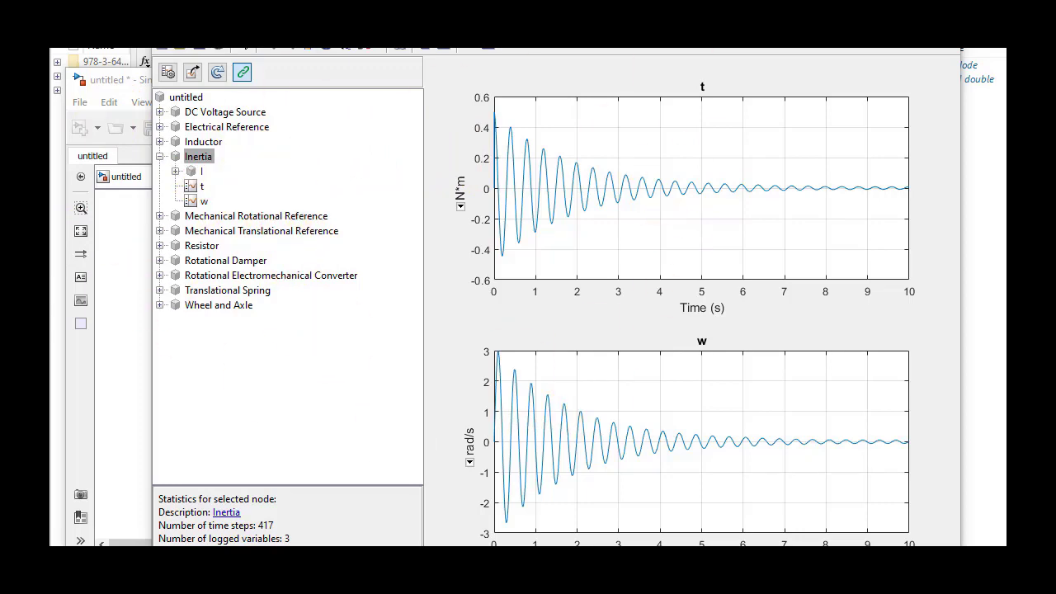
click(190, 201)
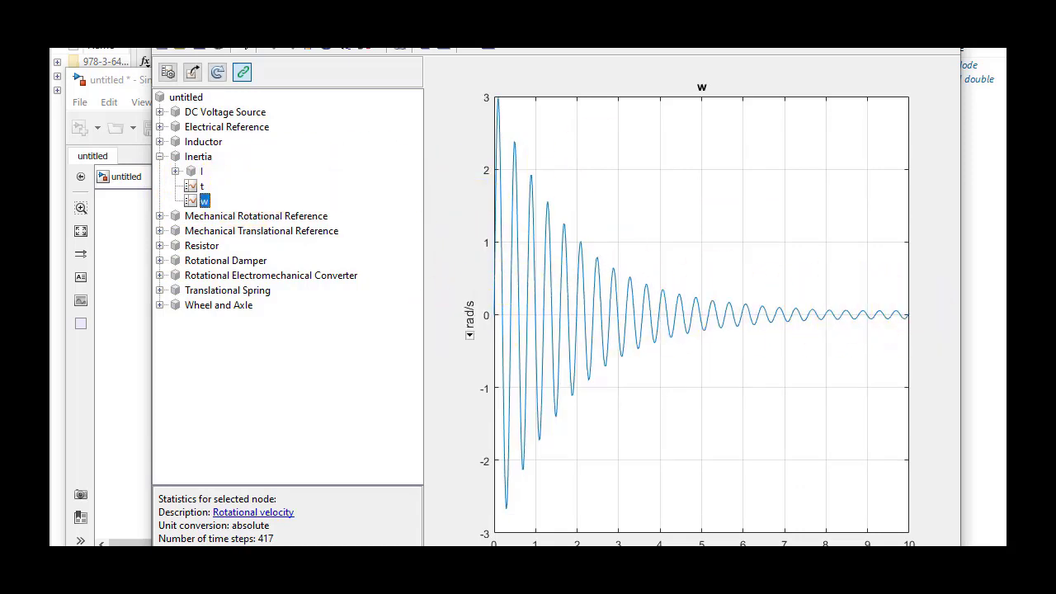
- Expand the Resistor's logged data and plot its current i
click(161, 245)
click(176, 261)
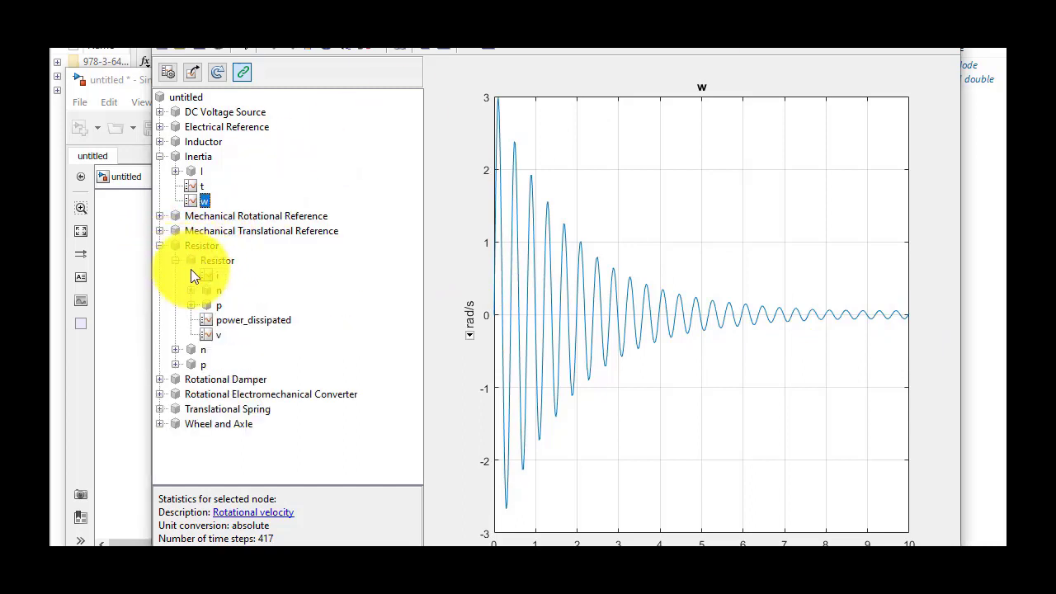
click(212, 275)
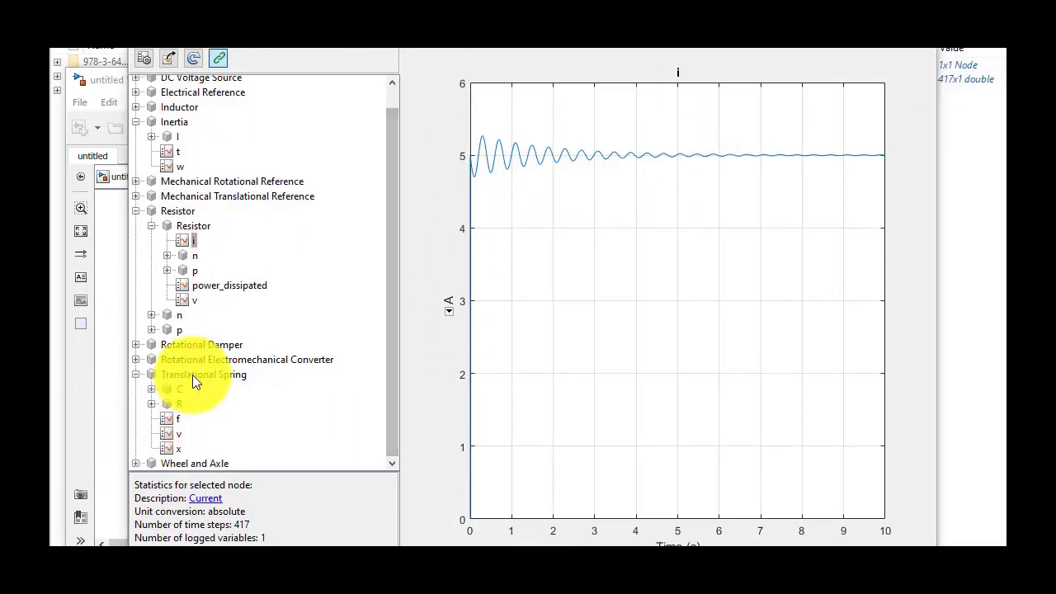
- Plot the Translational Spring's logged deformation x and display it in cm
click(194, 375)
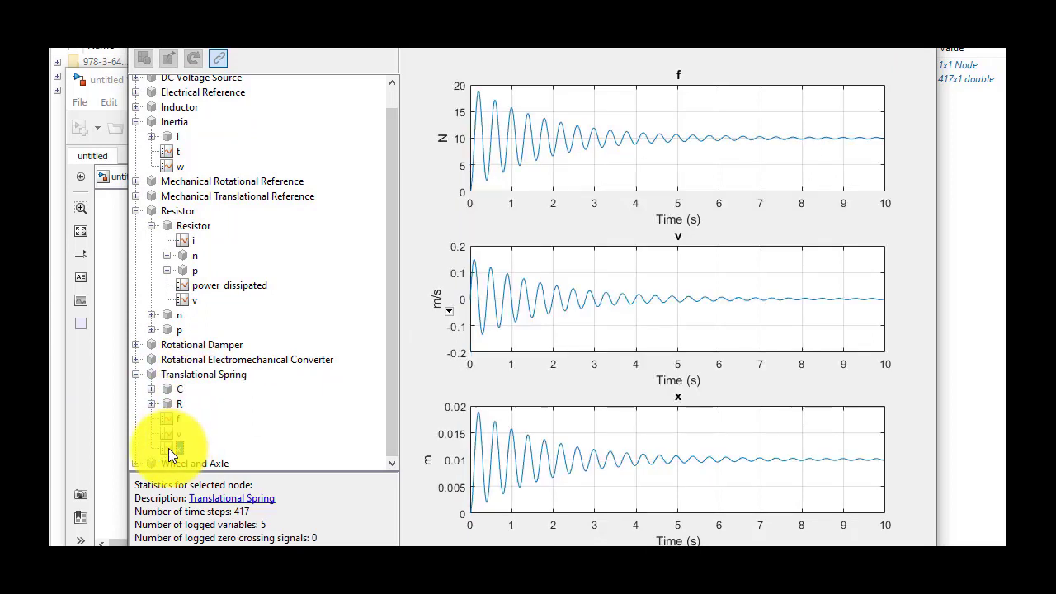
click(169, 448)
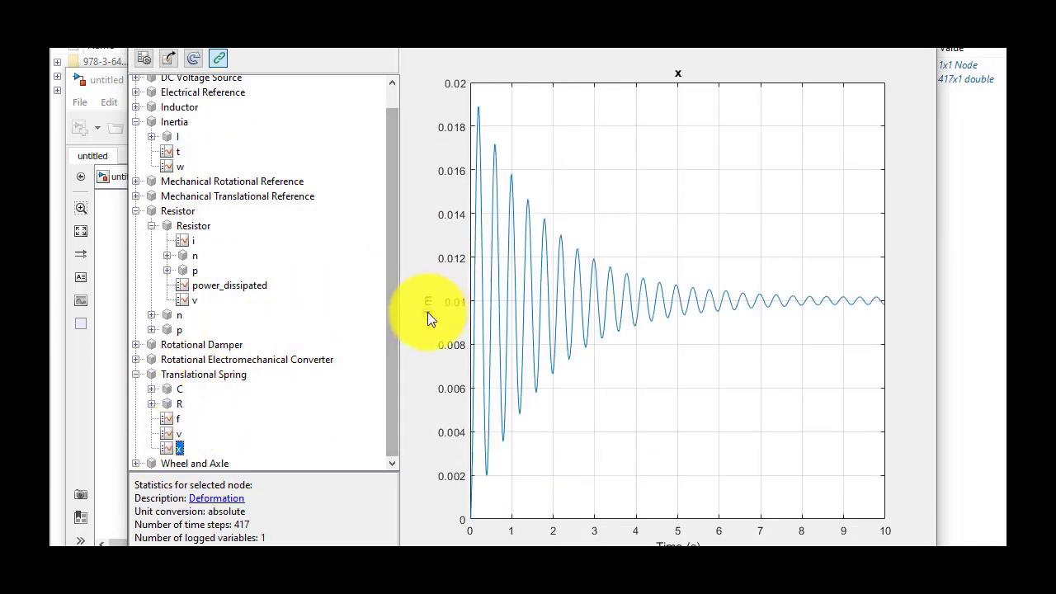
click(428, 312)
click(427, 312)
click(459, 349)
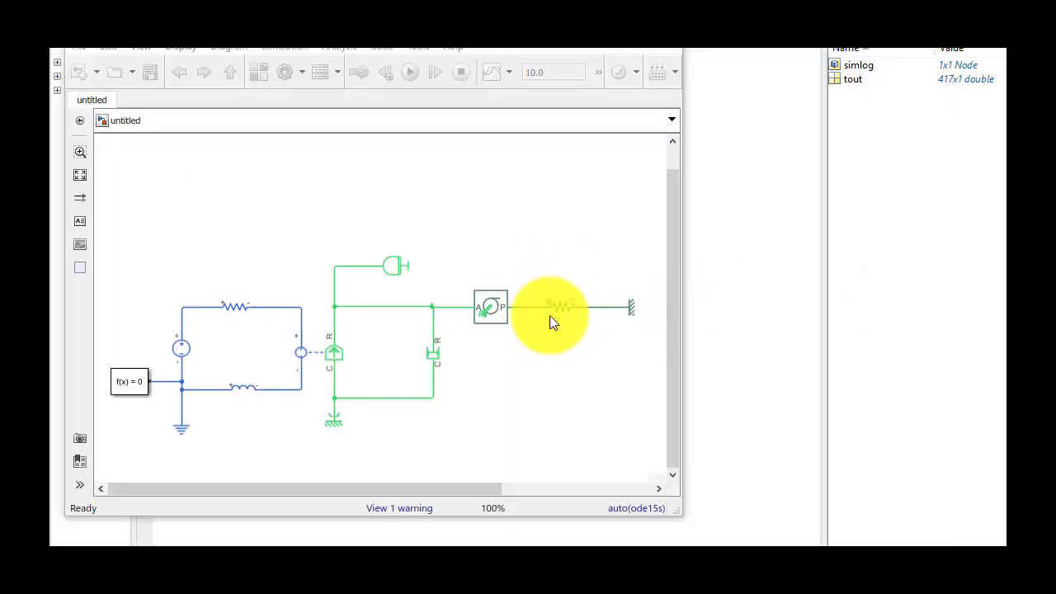
- Set the Translational Spring's spring rate to 500 N/m
click(566, 309)
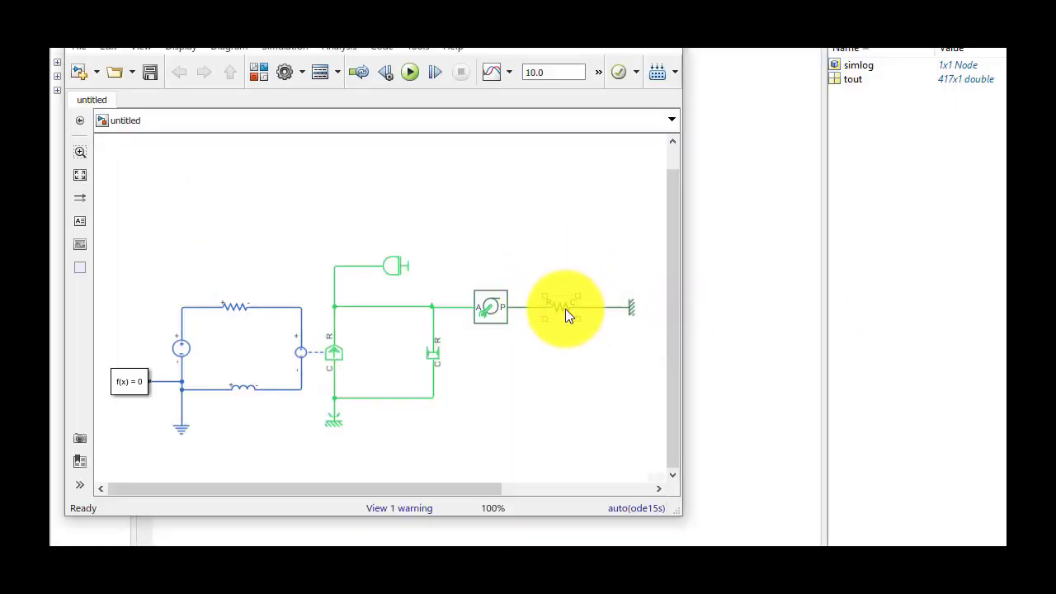
double_click(566, 309)
drag(830, 185, 488, 167)
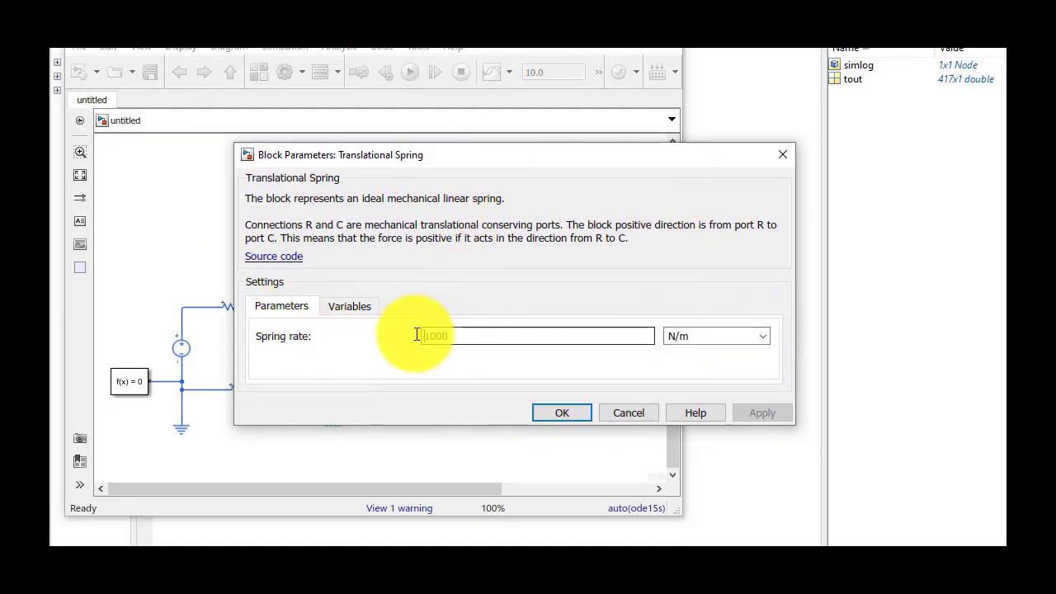
drag(467, 335, 377, 331)
text(500)
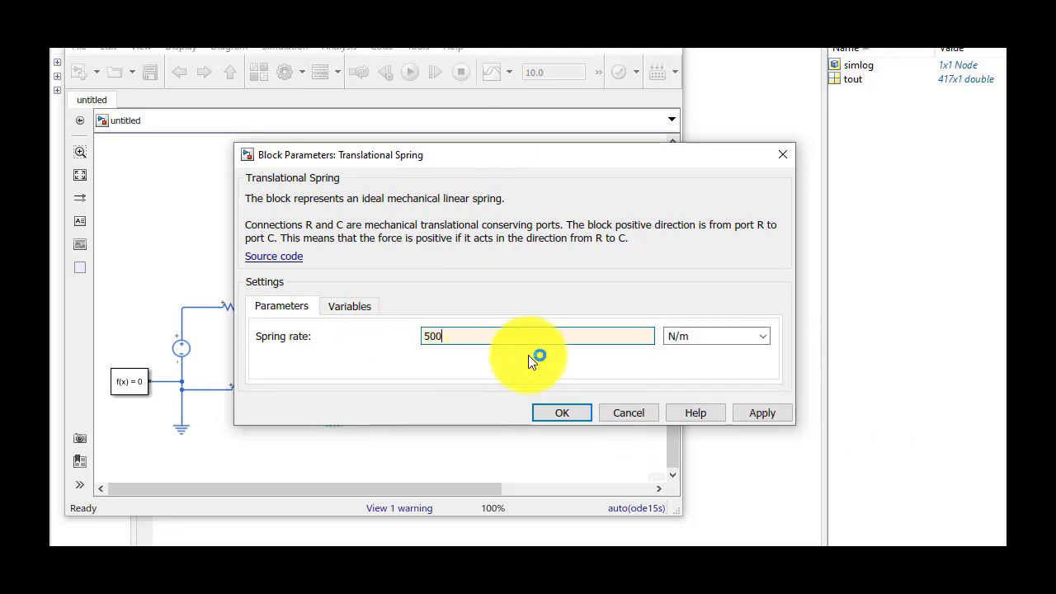
click(571, 415)
- Rerun the simulation with the new spring rate and view the spring deformation x in cm
key(ctrl+t)
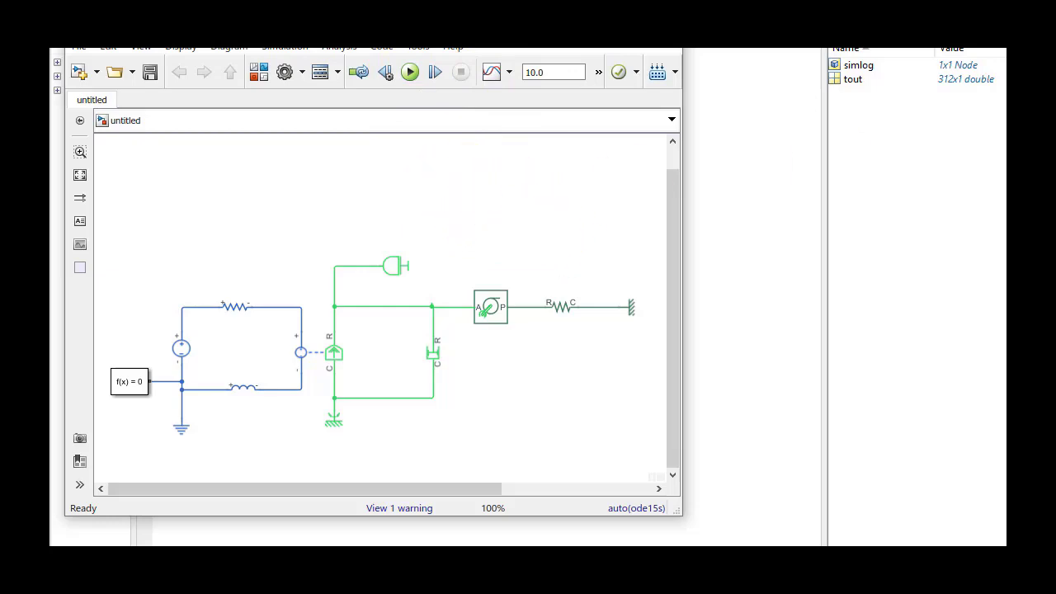
drag(1006, 107, 353, 2)
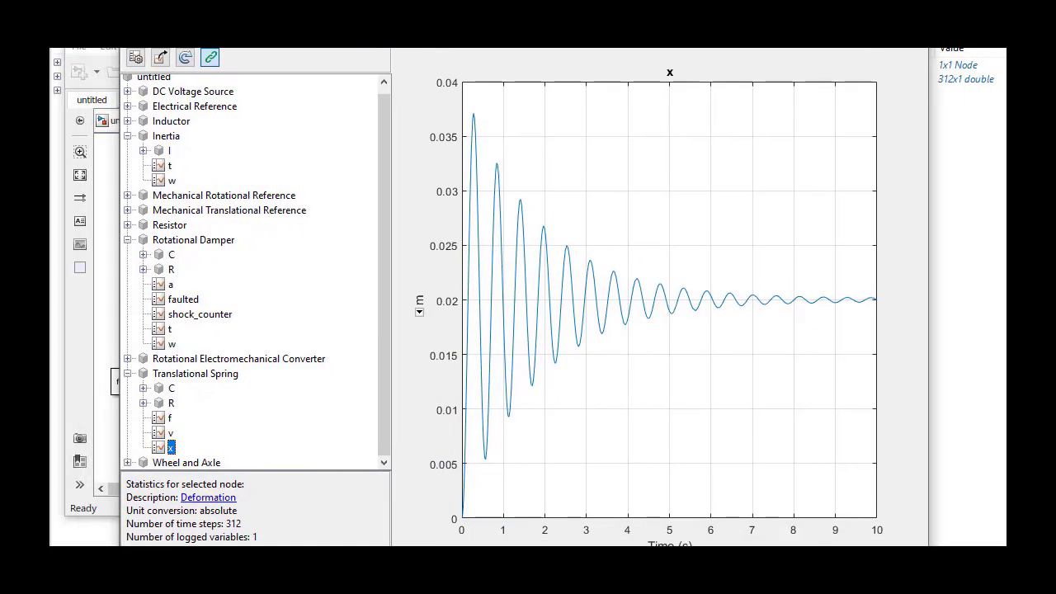
click(419, 312)
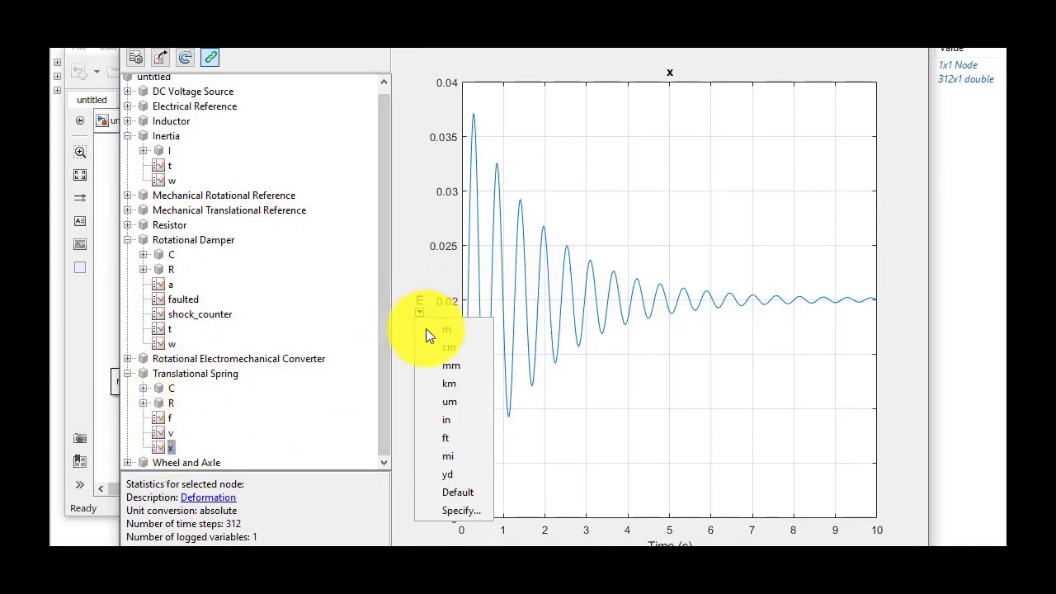
click(453, 348)
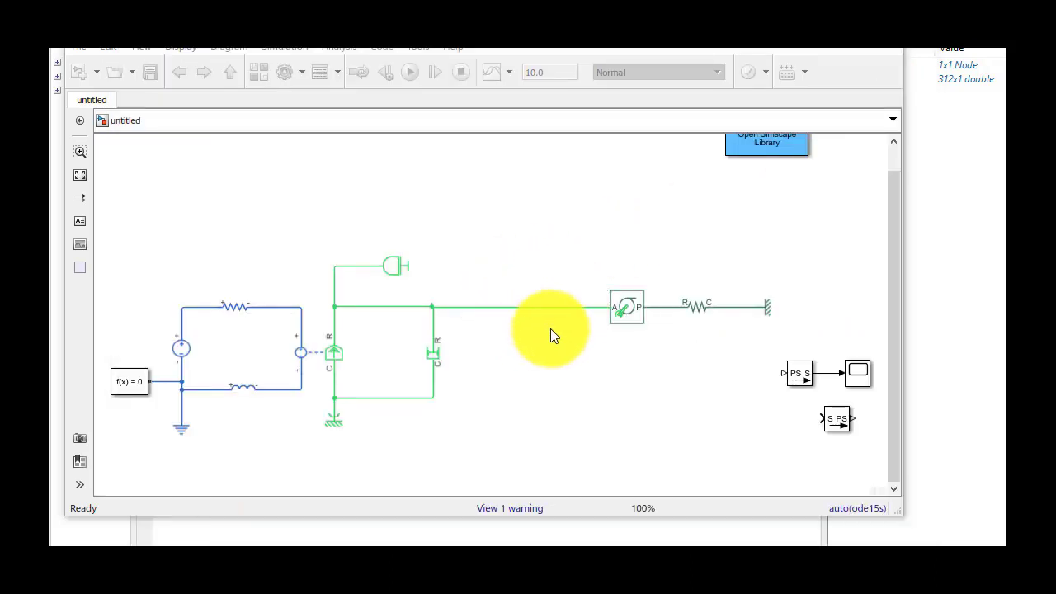
- Branch the line between the Rotational Damper and the Wheel and Axle, and attach an Ideal Rotational Motion Sensor below it
right_click(528, 305)
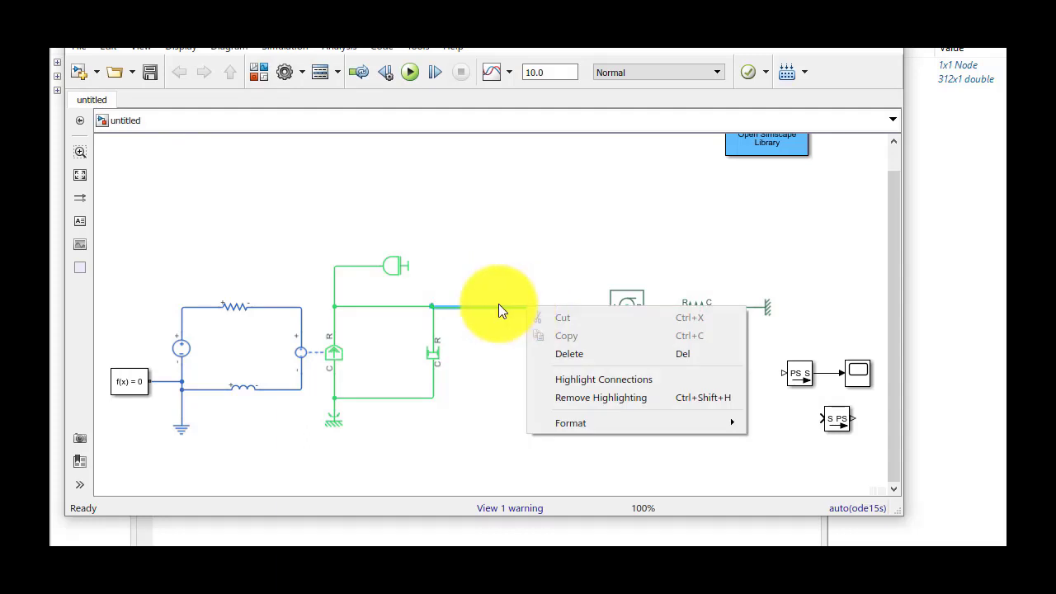
key(Escape)
drag(525, 306, 526, 358)
text(moti)
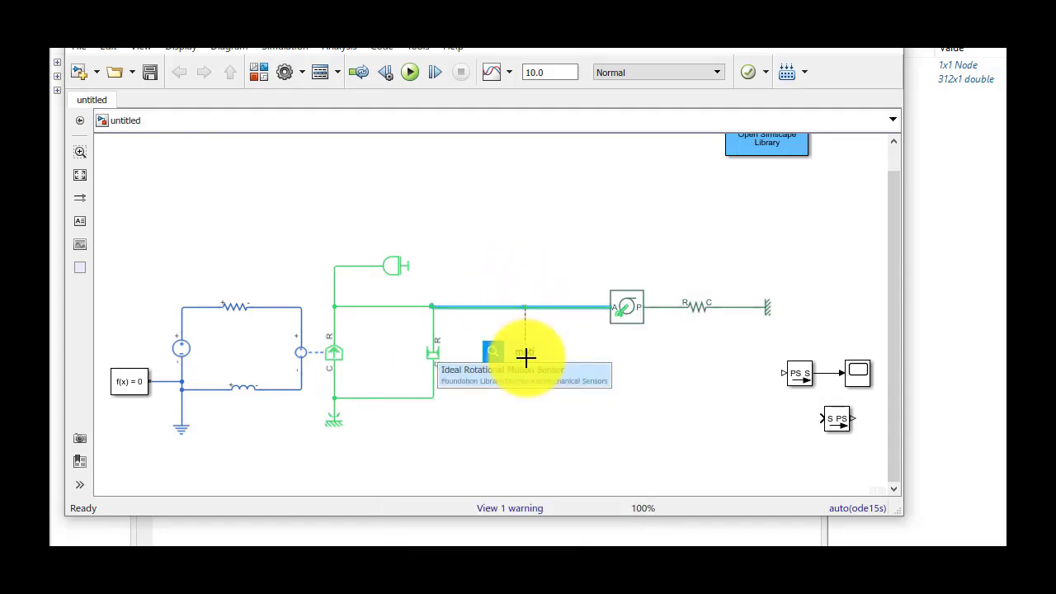
click(541, 381)
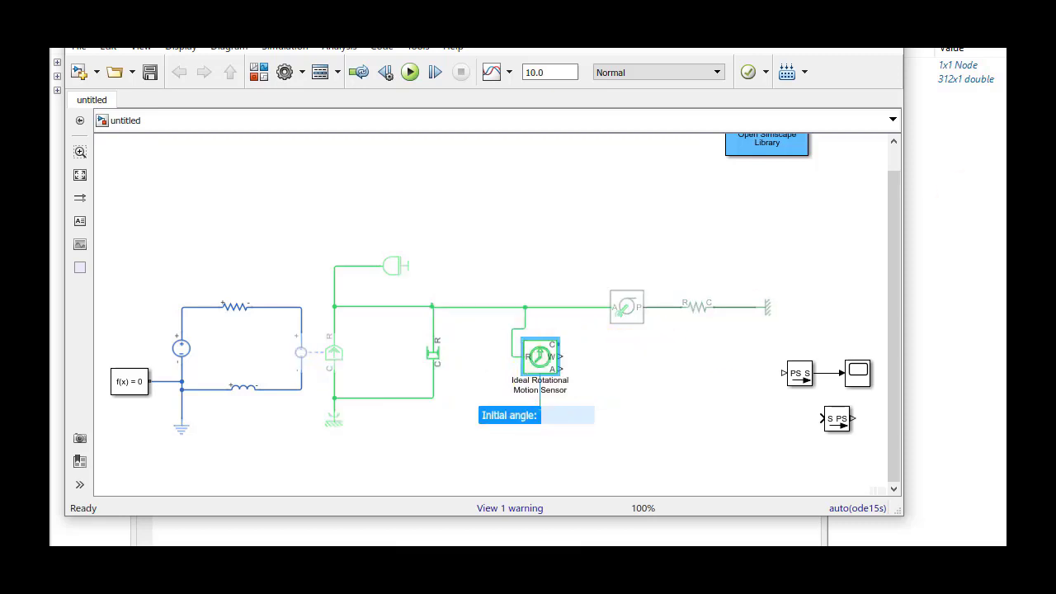
- Rotate the motion sensor so its R port faces up, and connect its C port to the rotational reference line
key(ctrl+r)
key(ctrl+r)
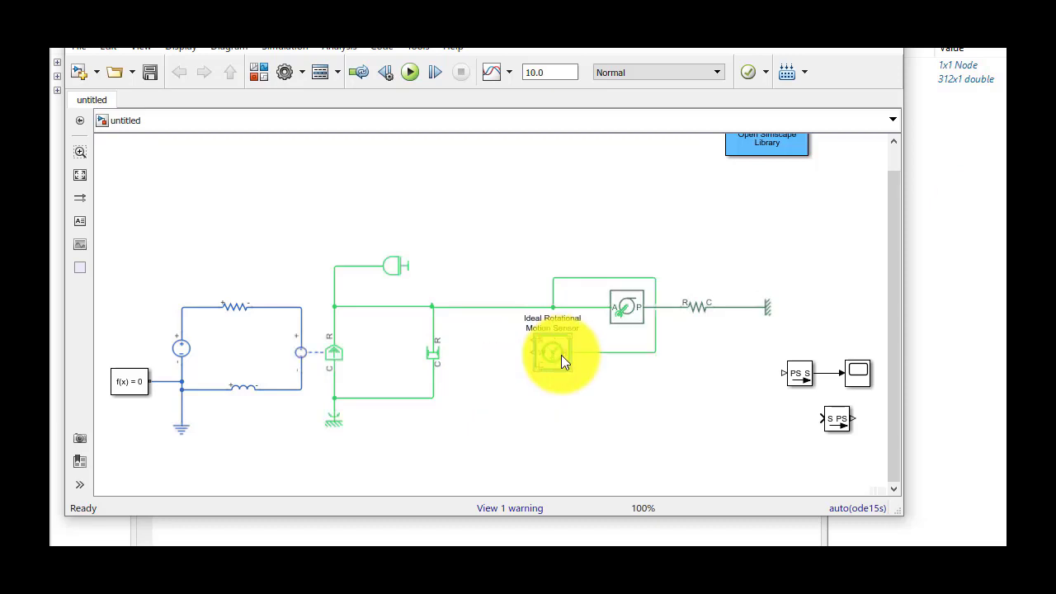
key(ctrl+r)
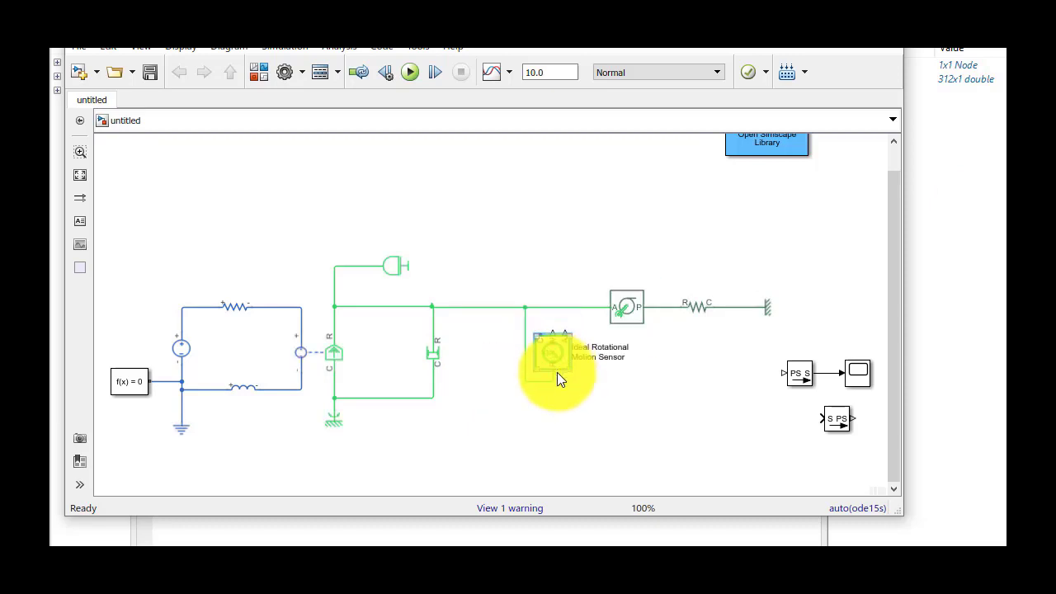
key(ctrl+r)
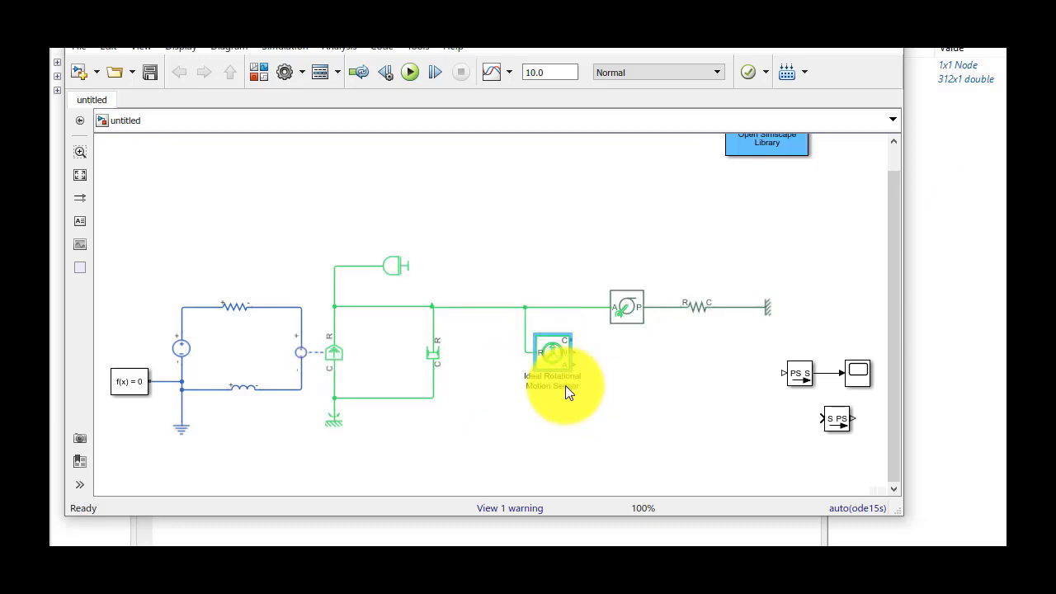
key(ctrl+r)
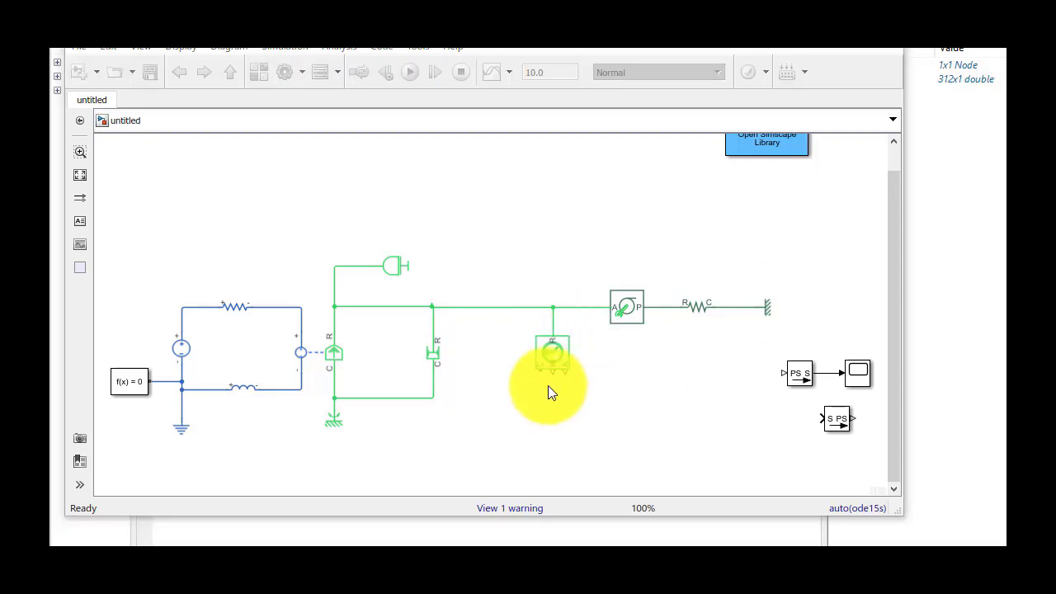
drag(552, 361, 430, 399)
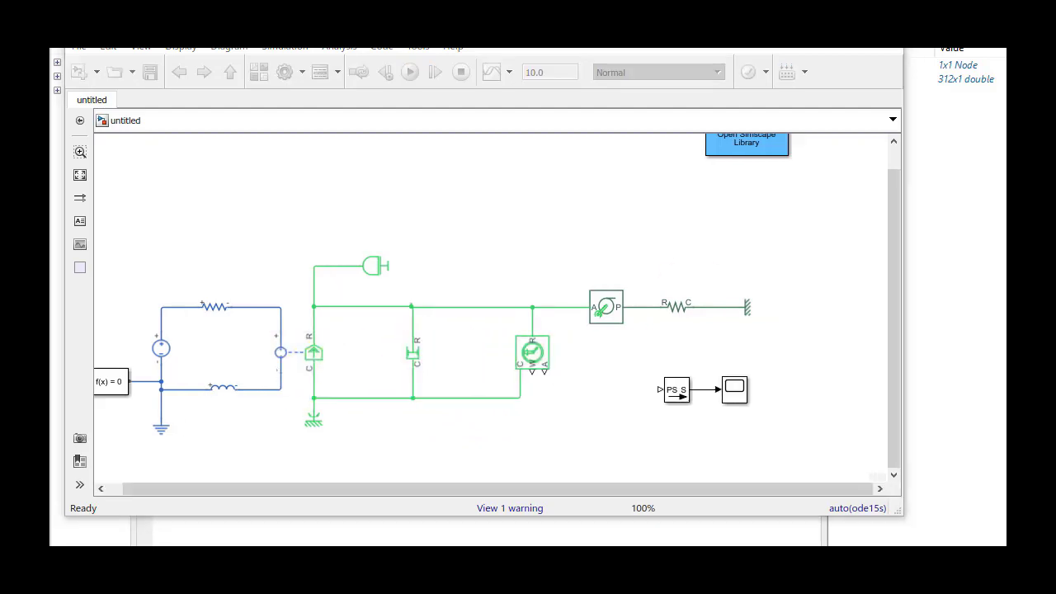
- Connect the motion sensor's A port to the input of the PS-Simulink Converter that feeds the Scope
drag(536, 359, 547, 373)
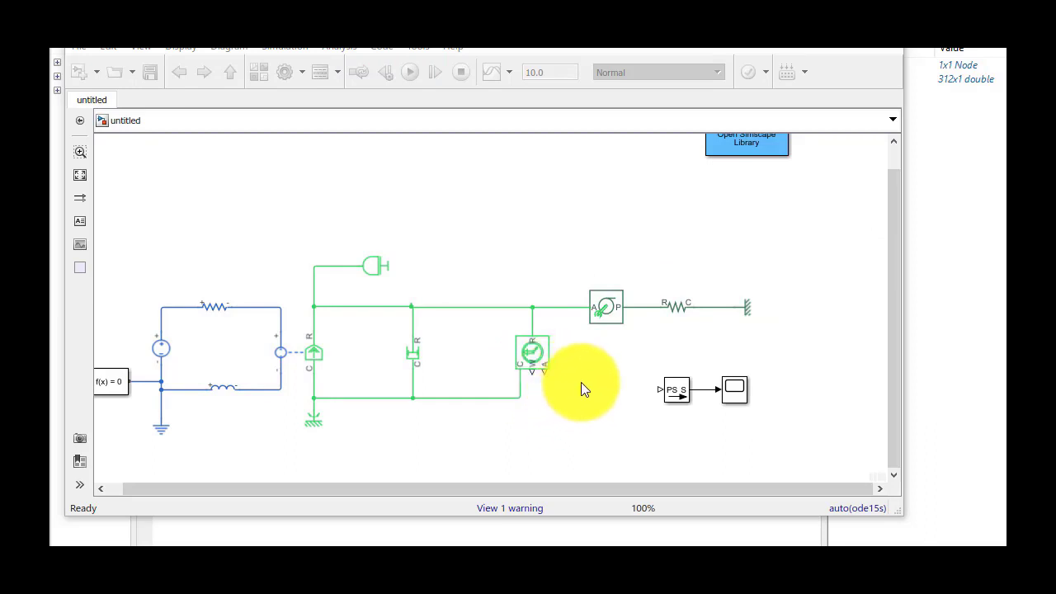
click(540, 360)
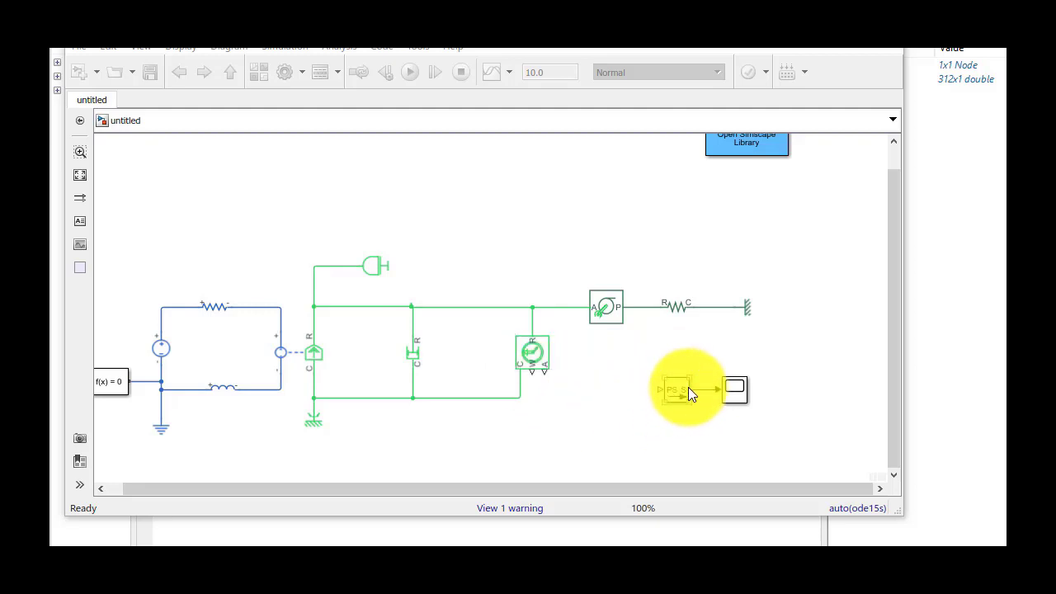
click(743, 390)
drag(746, 395, 738, 392)
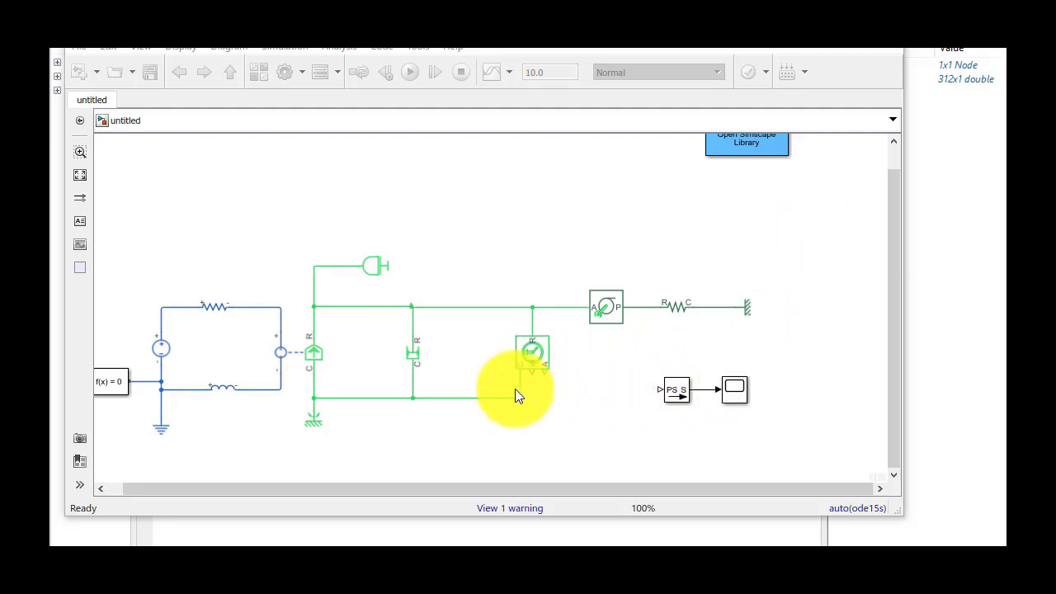
drag(545, 375, 657, 392)
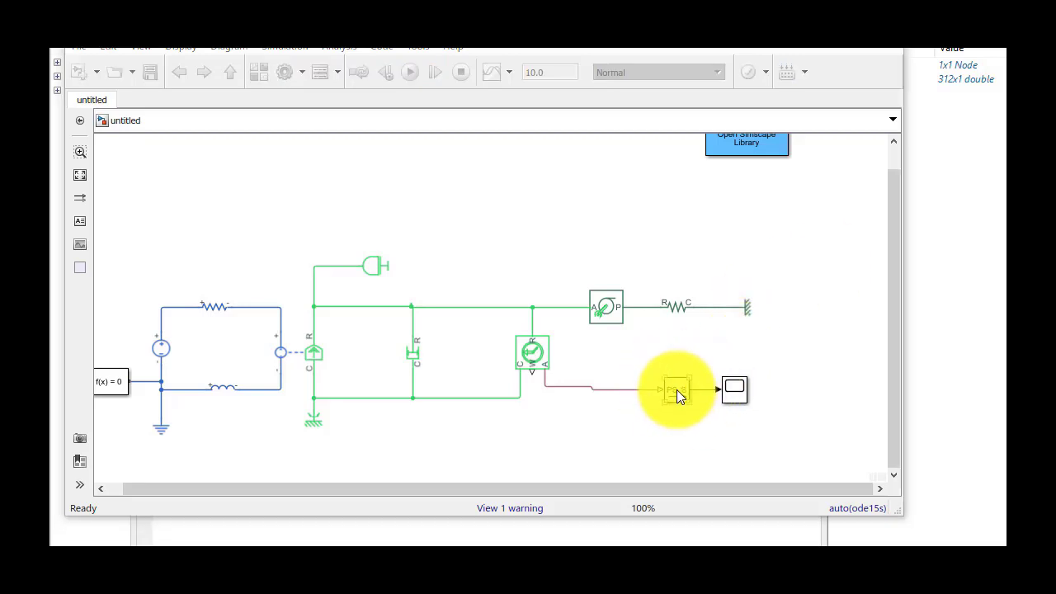
- Set the PS-Simulink Converter's output signal unit to deg
click(677, 390)
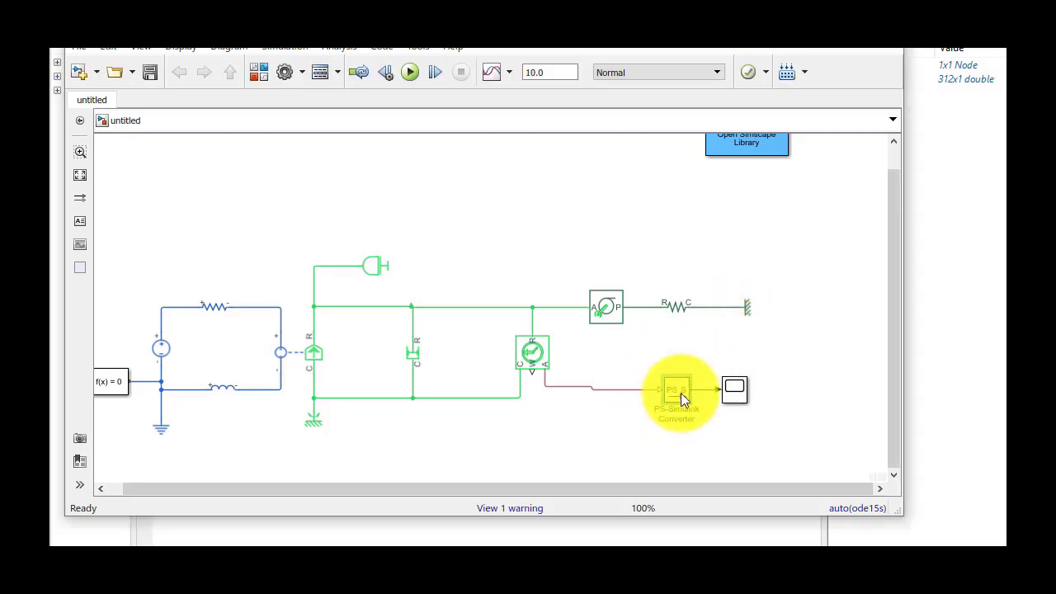
double_click(677, 390)
drag(896, 247, 619, 183)
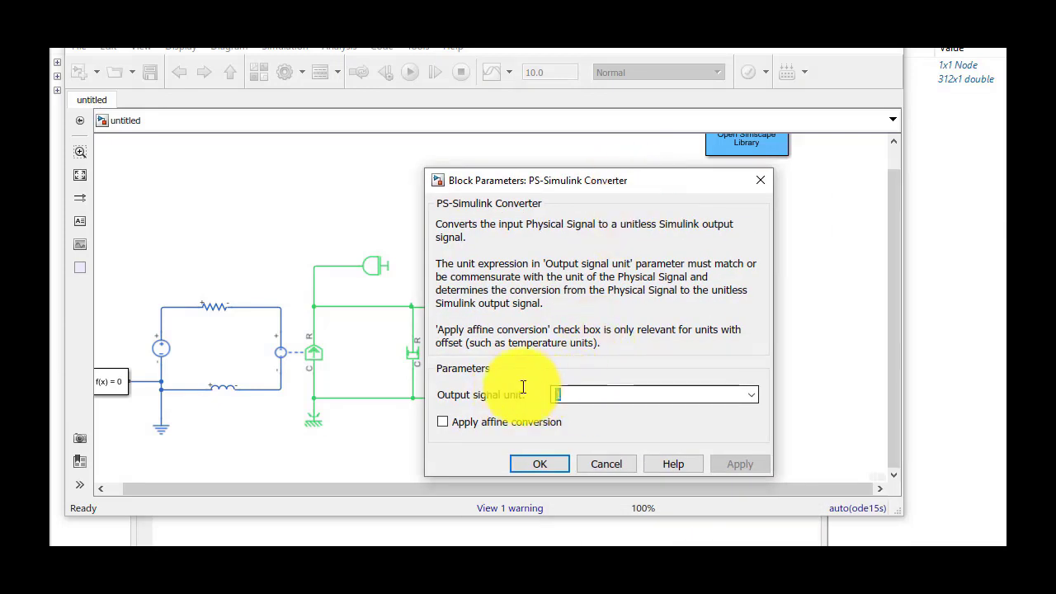
key(BackSpace)
text(deg)
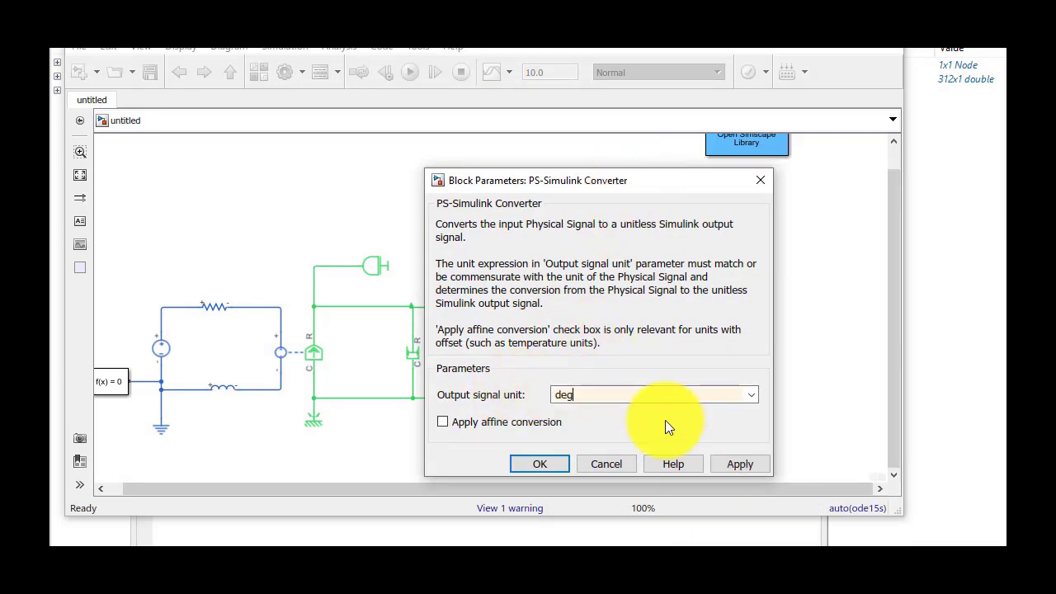
click(555, 459)
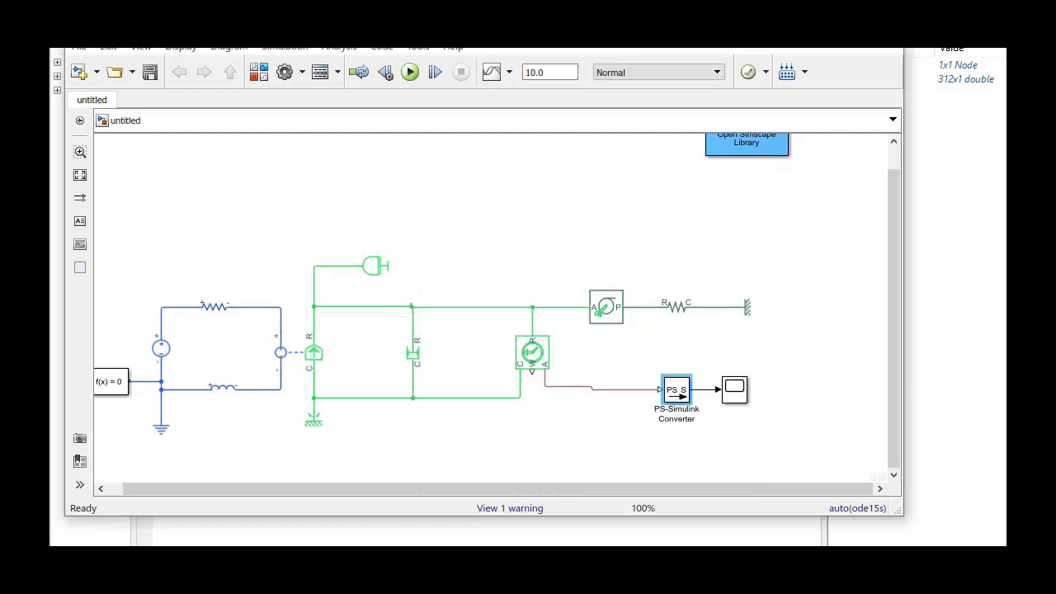
- Run the simulation and bring the Scope window over the model to view the angle plot
key(ctrl+t)
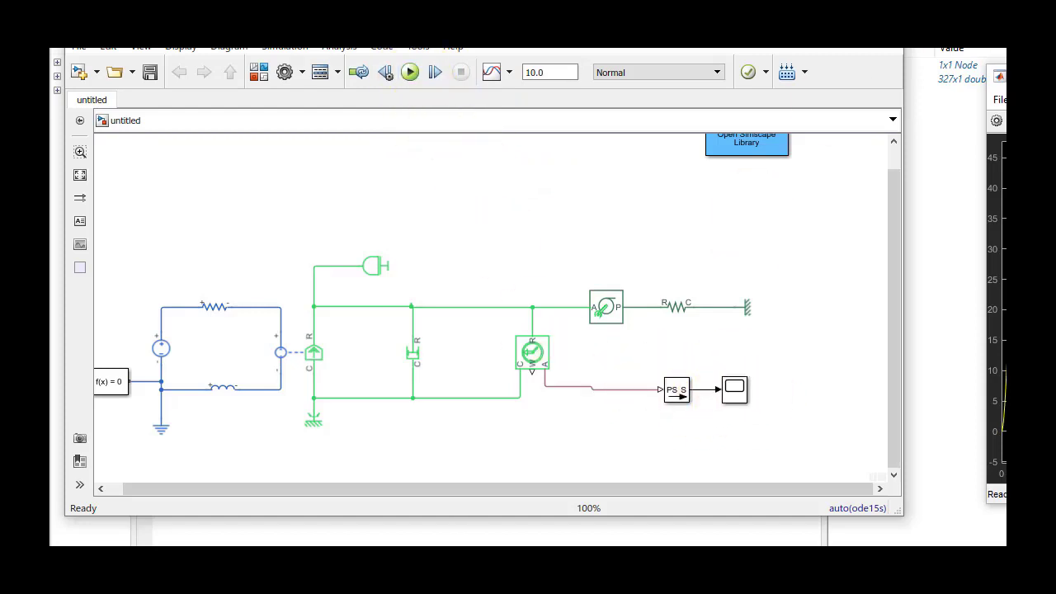
key(ctrl+t)
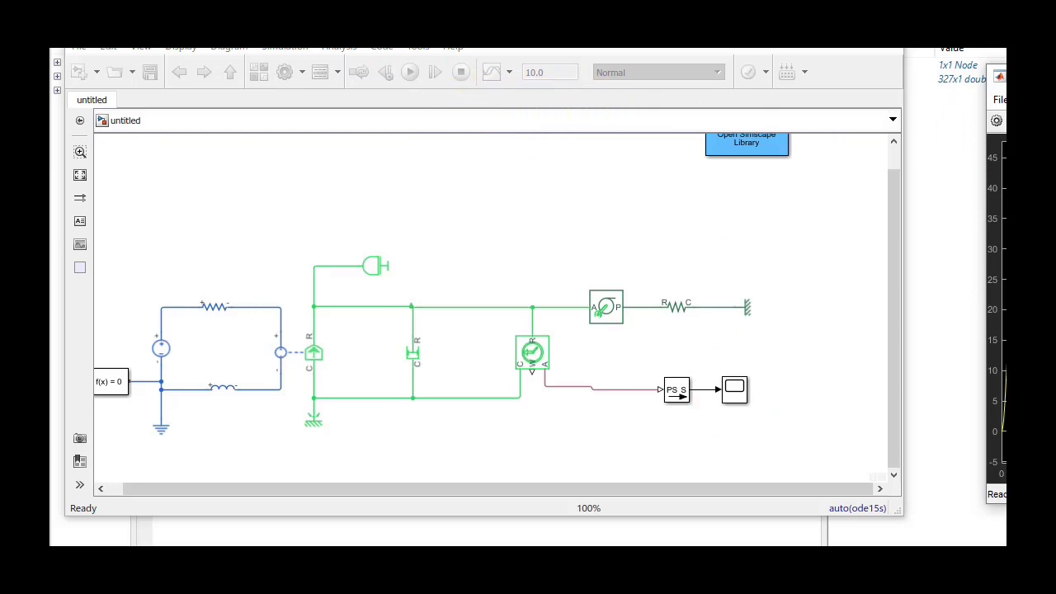
drag(725, 102, 399, 83)
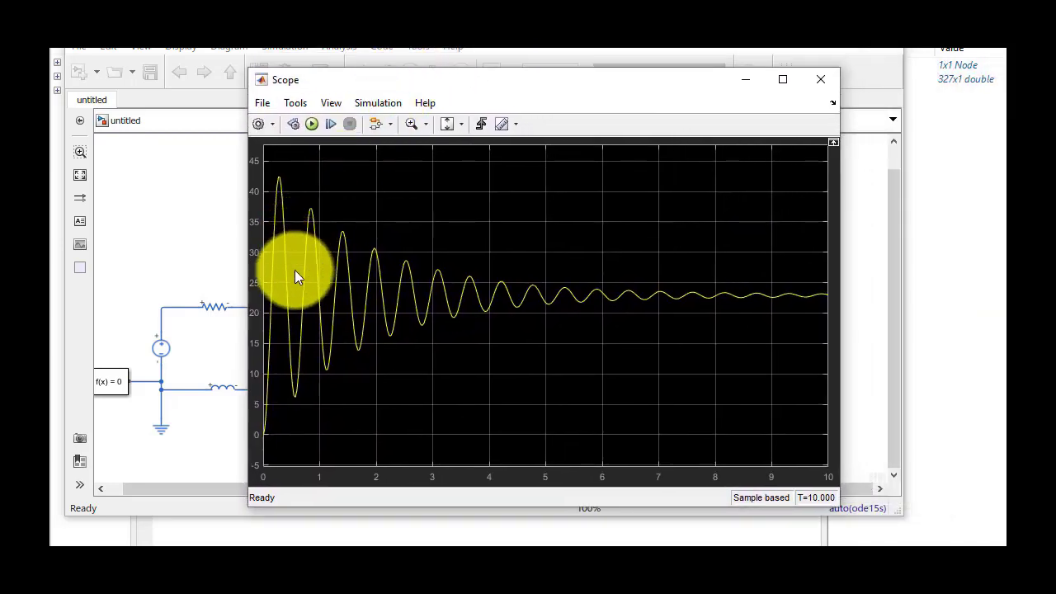